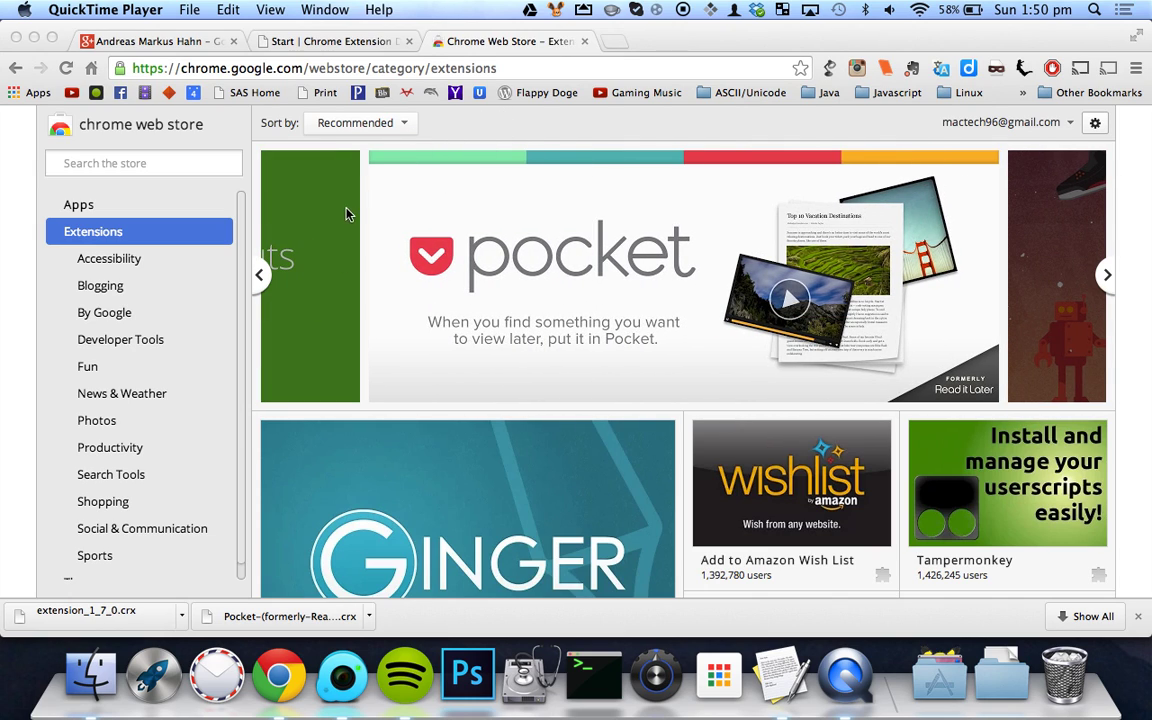
Return the Web Store carousel to the Google+ Hangouts banner, then switch to the Chrome Extension Downloader tab
click(340, 210)
click(259, 274)
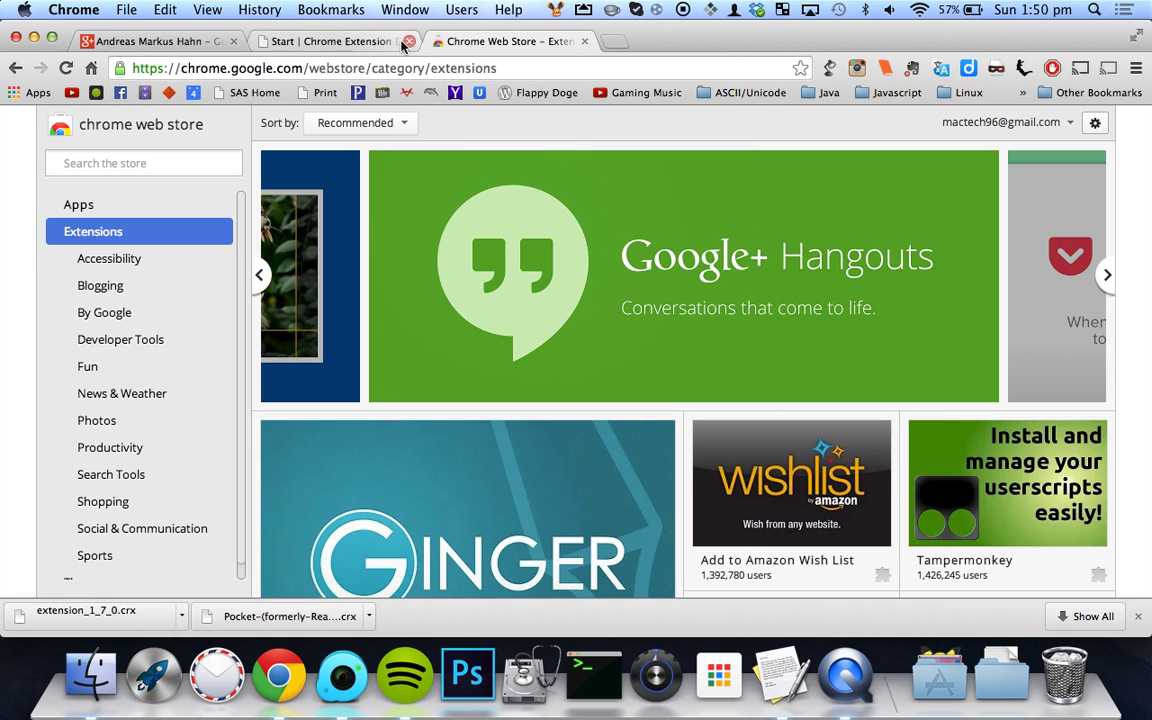
click(337, 41)
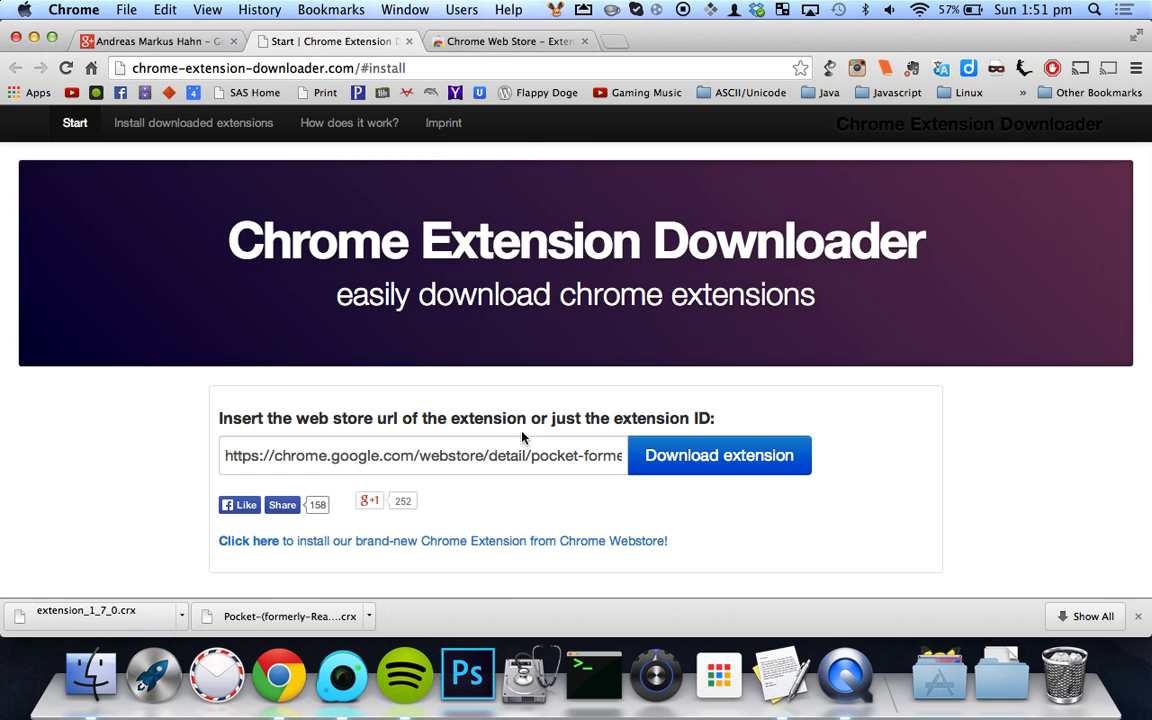
Clear the old URL from the downloader's extension URL field
click(581, 455)
key(super+a)
key(BackSpace)
Open the Hangouts extension's Web Store page, copy its address, and return to the downloader
click(530, 41)
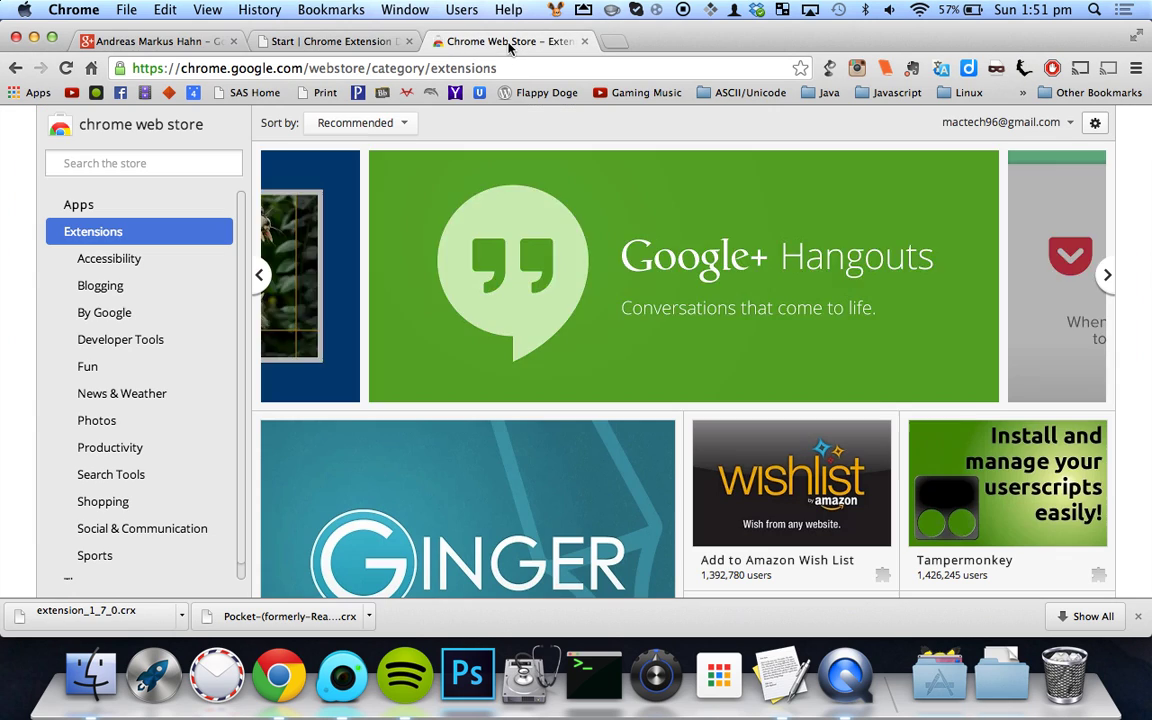
click(260, 276)
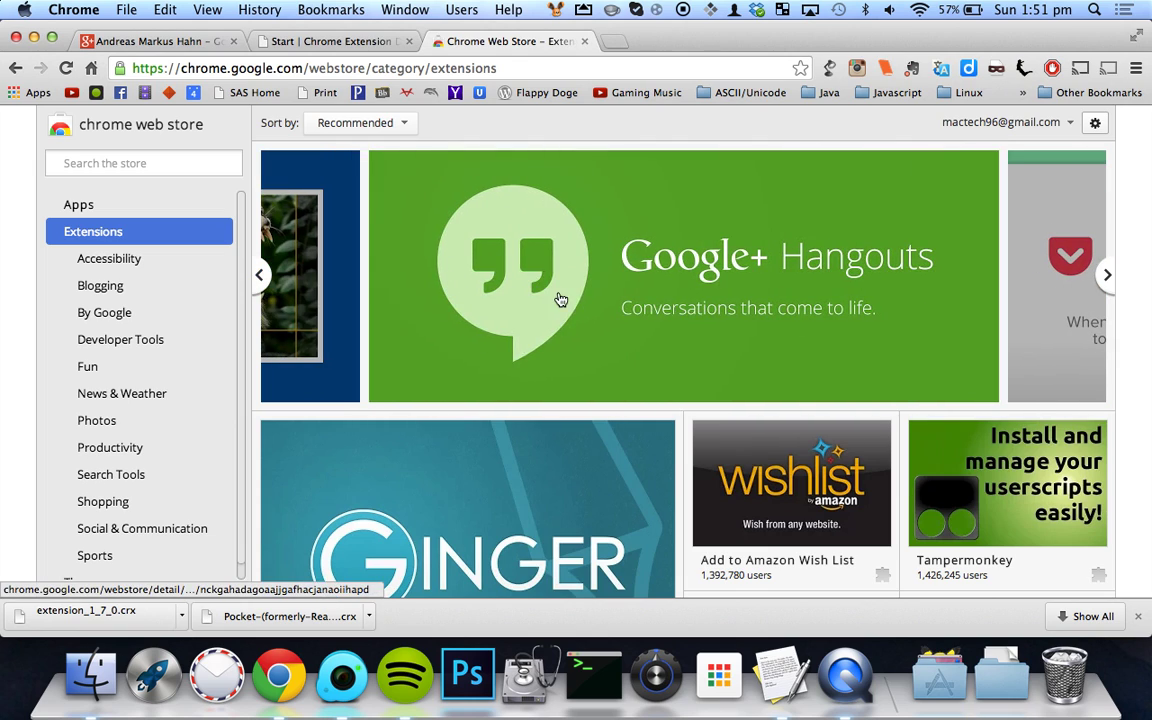
click(570, 300)
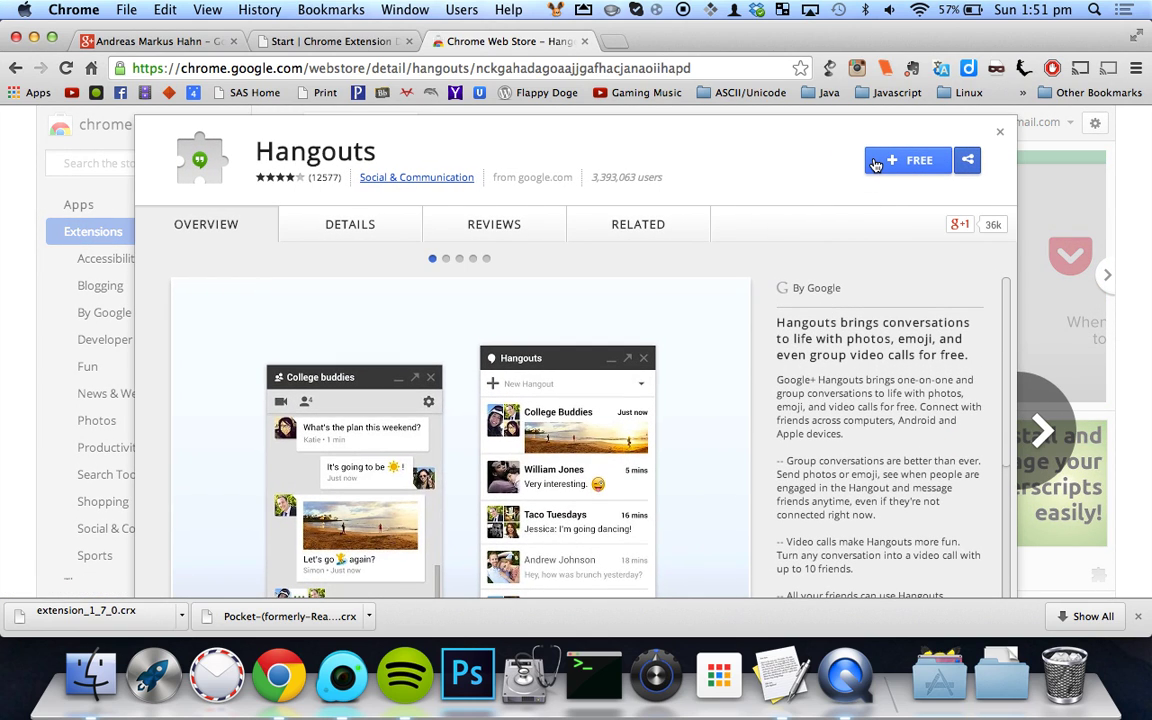
click(691, 67)
right_click(396, 70)
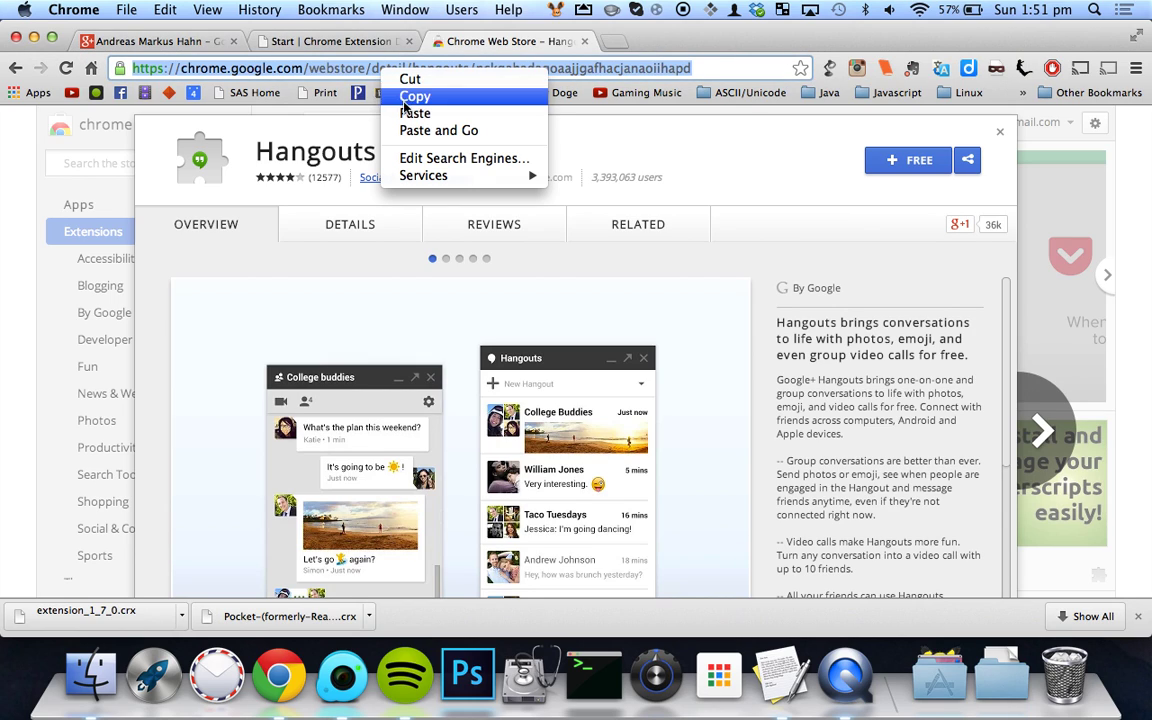
click(406, 99)
click(373, 42)
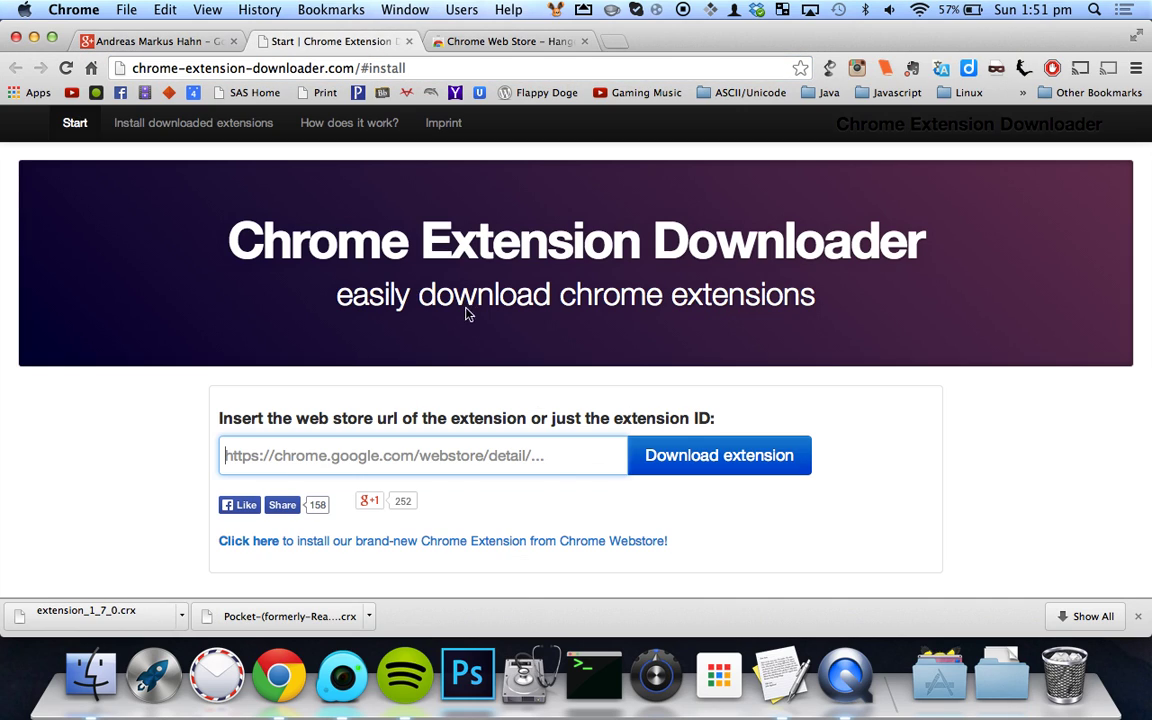
Paste the Hangouts store address, download the .crx, keep it despite the warning, and check Downloads
click(480, 446)
key(super+v)
click(665, 468)
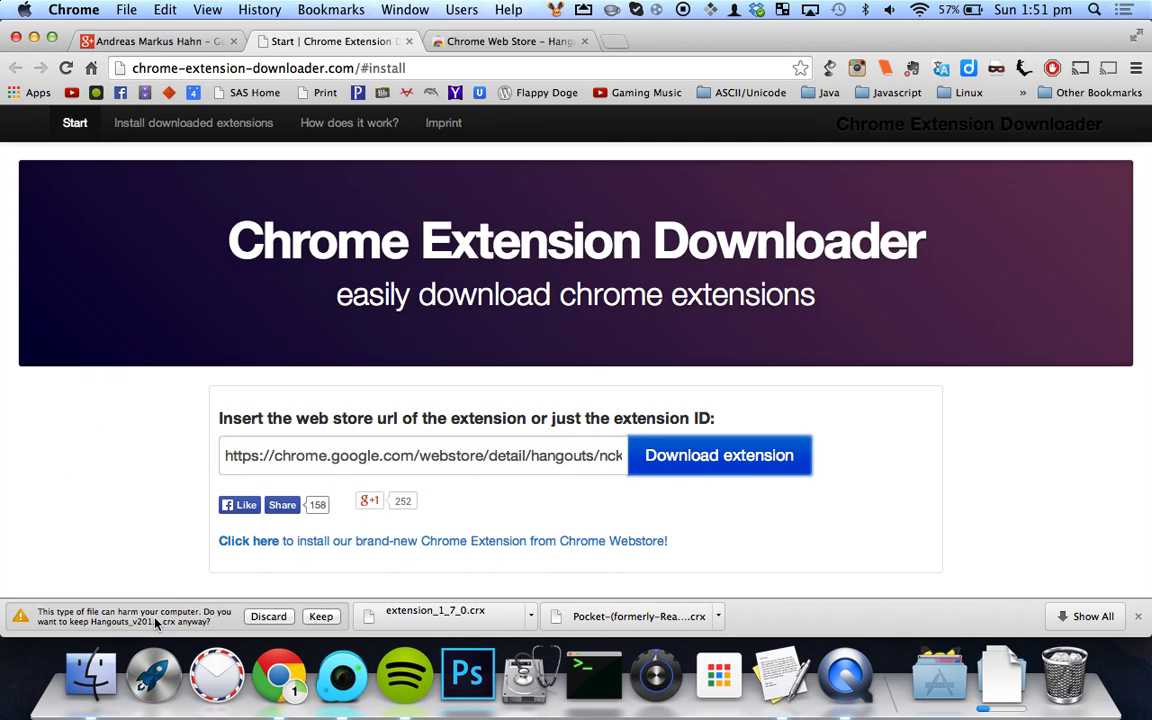
click(320, 616)
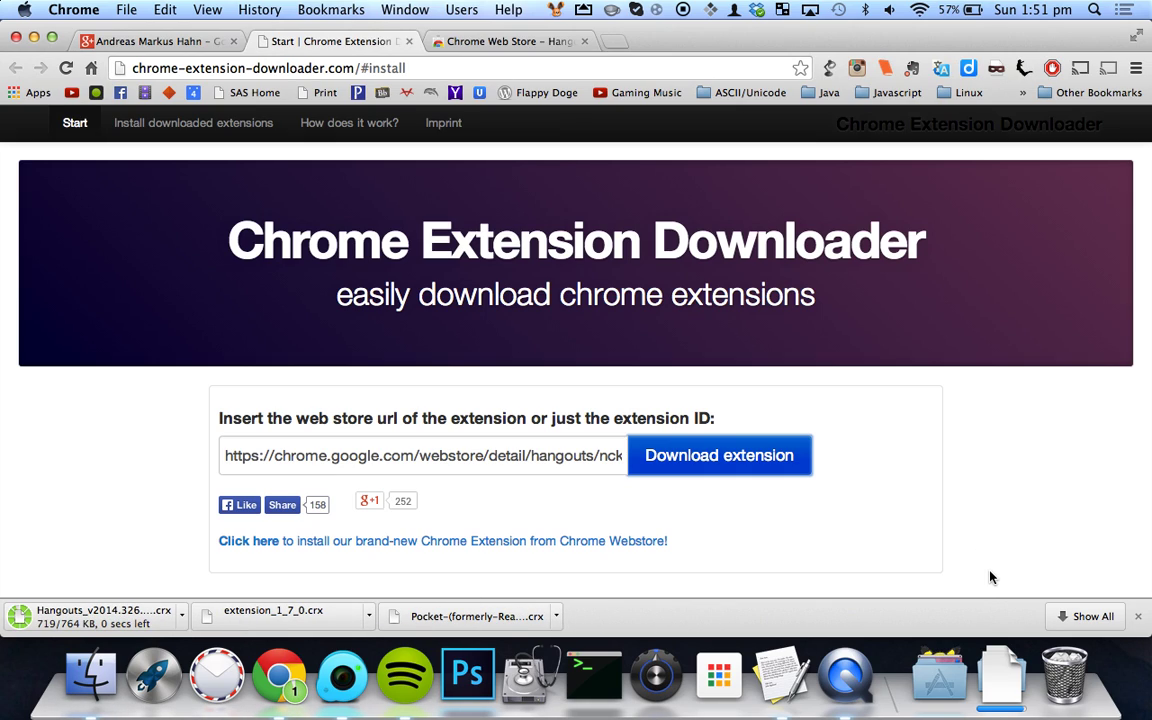
click(1001, 676)
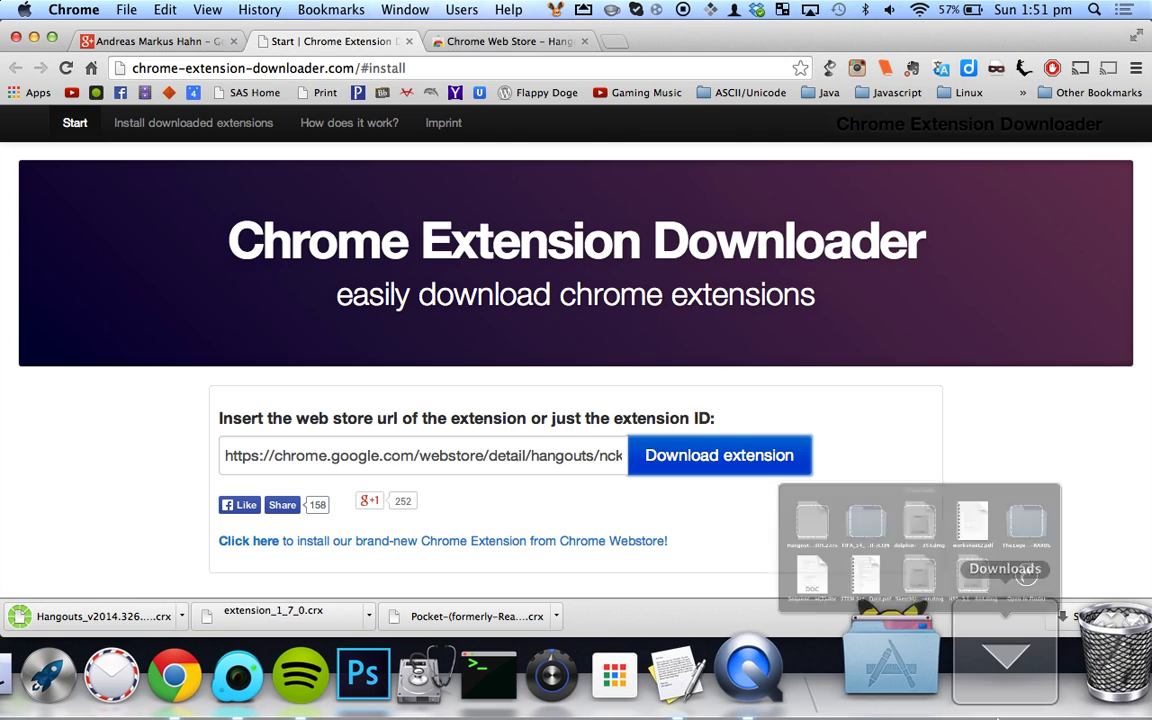
click(122, 383)
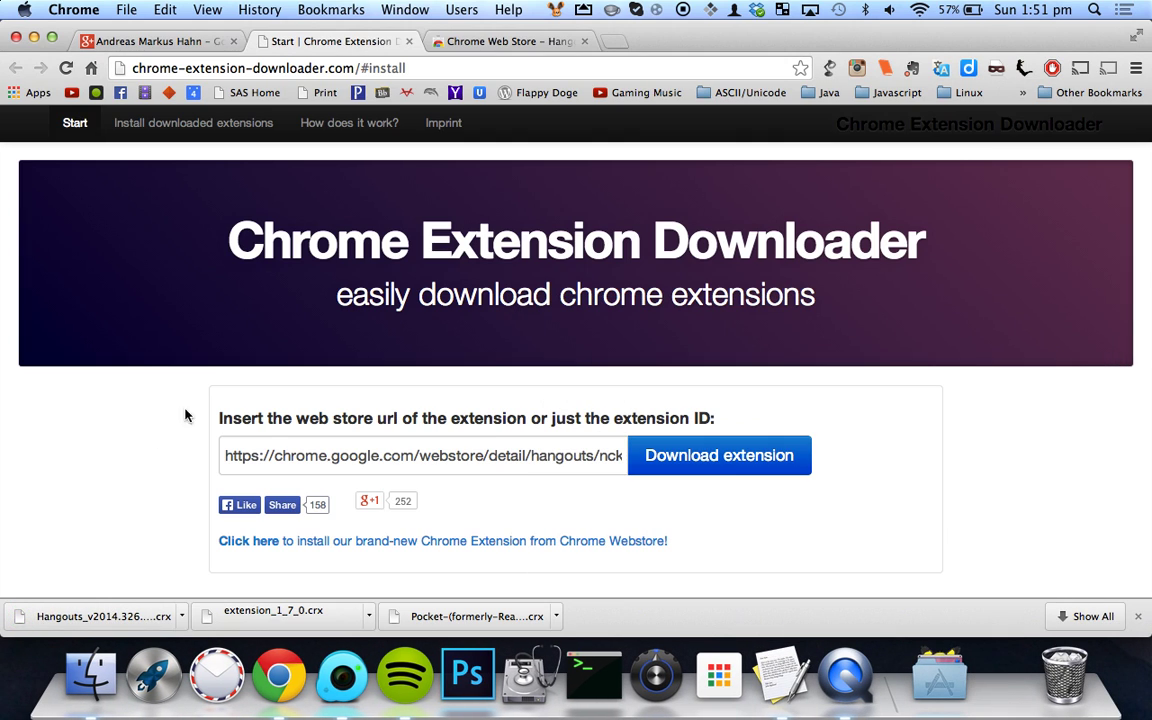
Restore the ~~~~ placeholder in the clients2.google.com download URL in TextEdit
click(781, 676)
key(super+z)
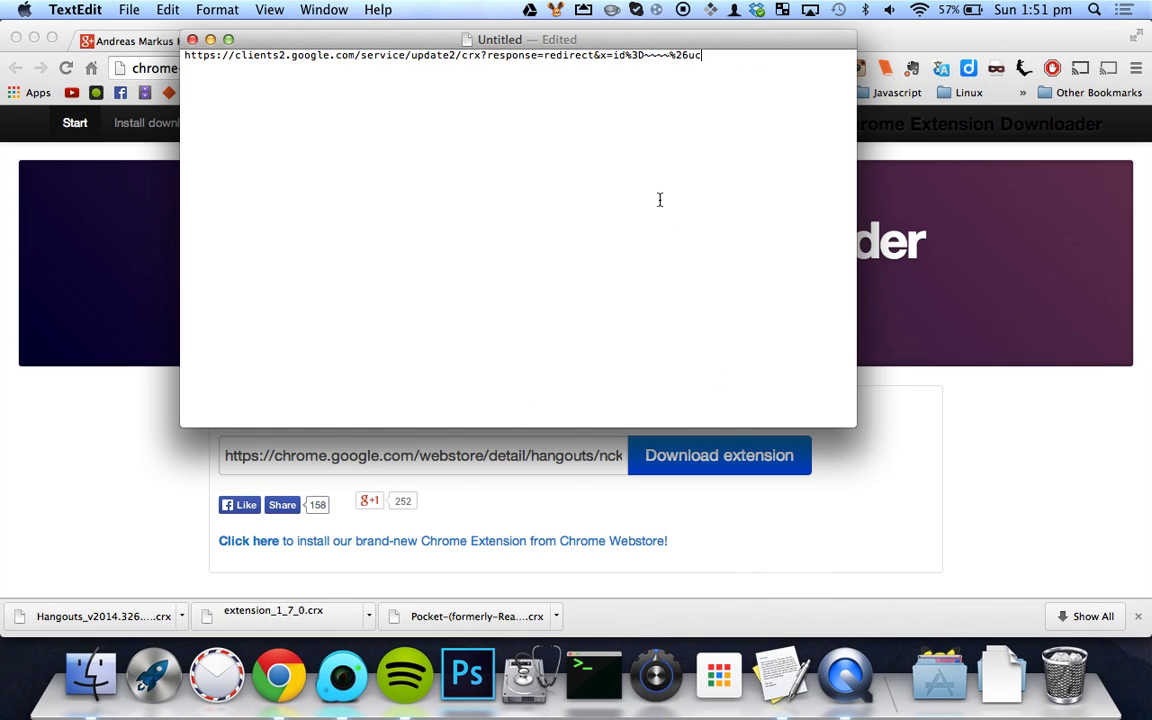
drag(746, 49, 65, 52)
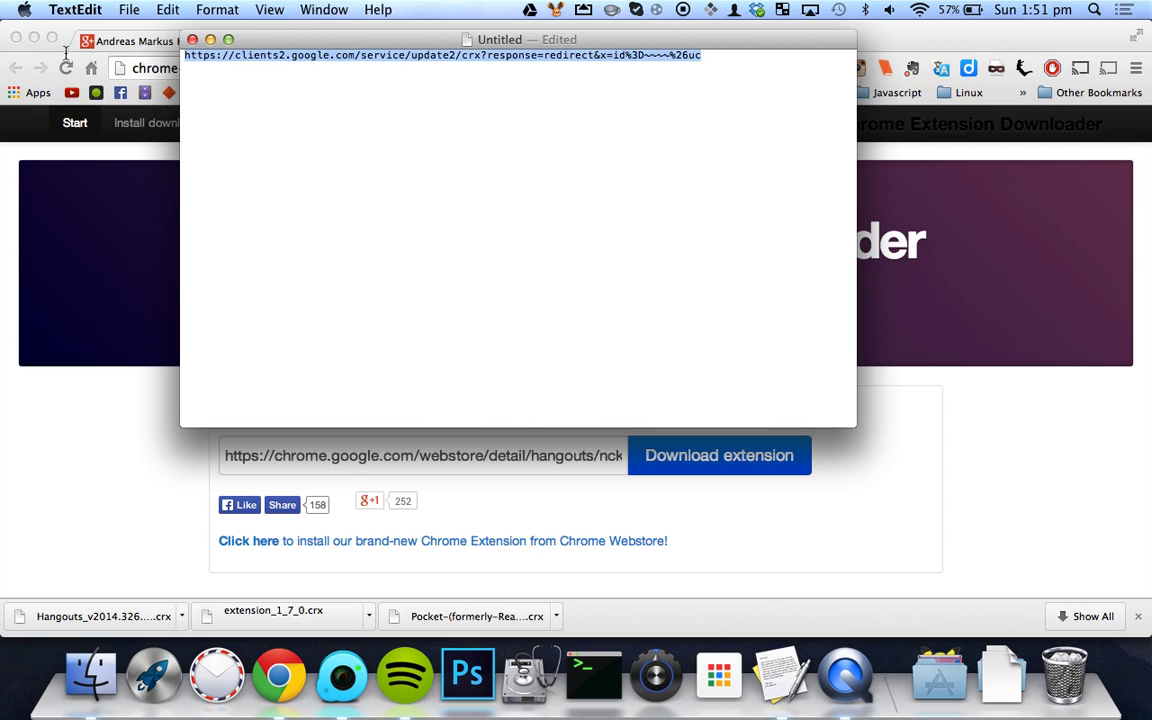
click(713, 61)
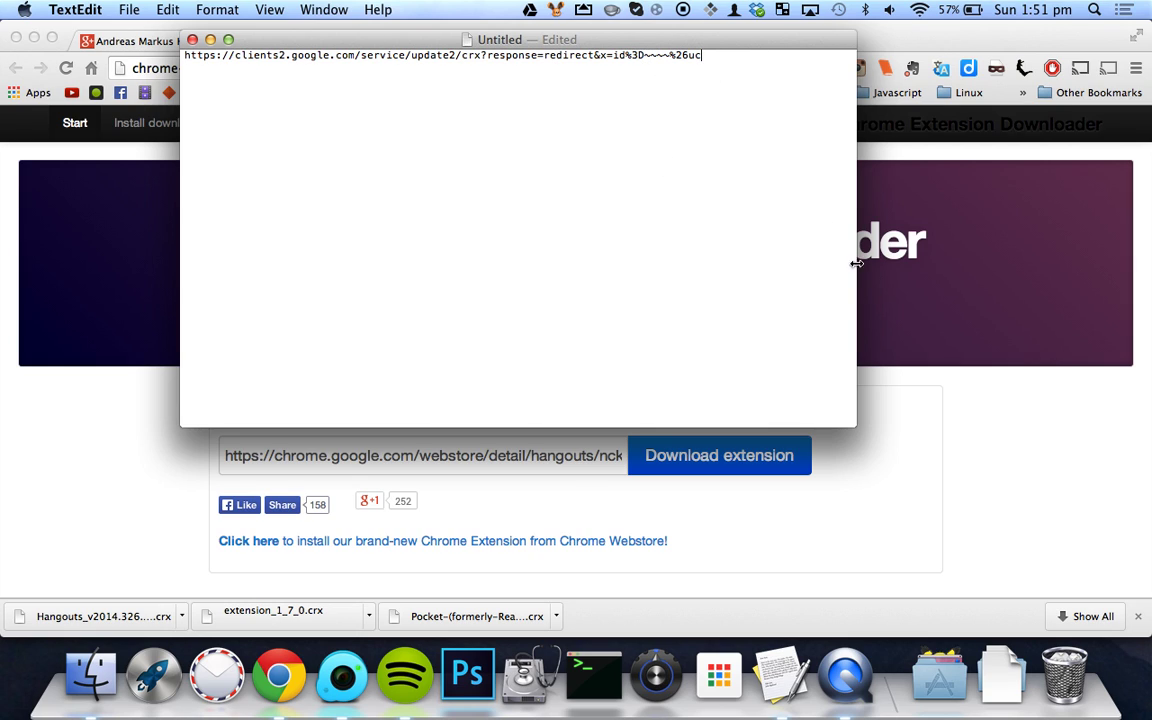
Select and copy the Hangouts extension ID from the end of the store page address
click(951, 476)
click(505, 41)
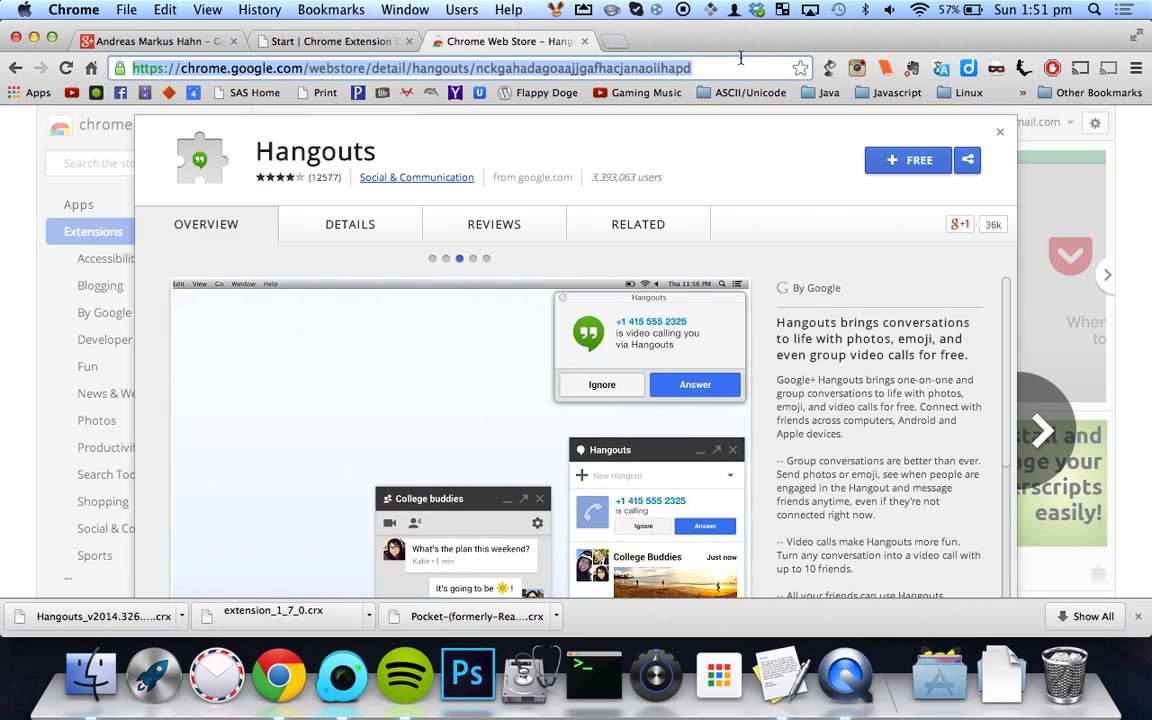
click(722, 67)
drag(721, 65, 473, 67)
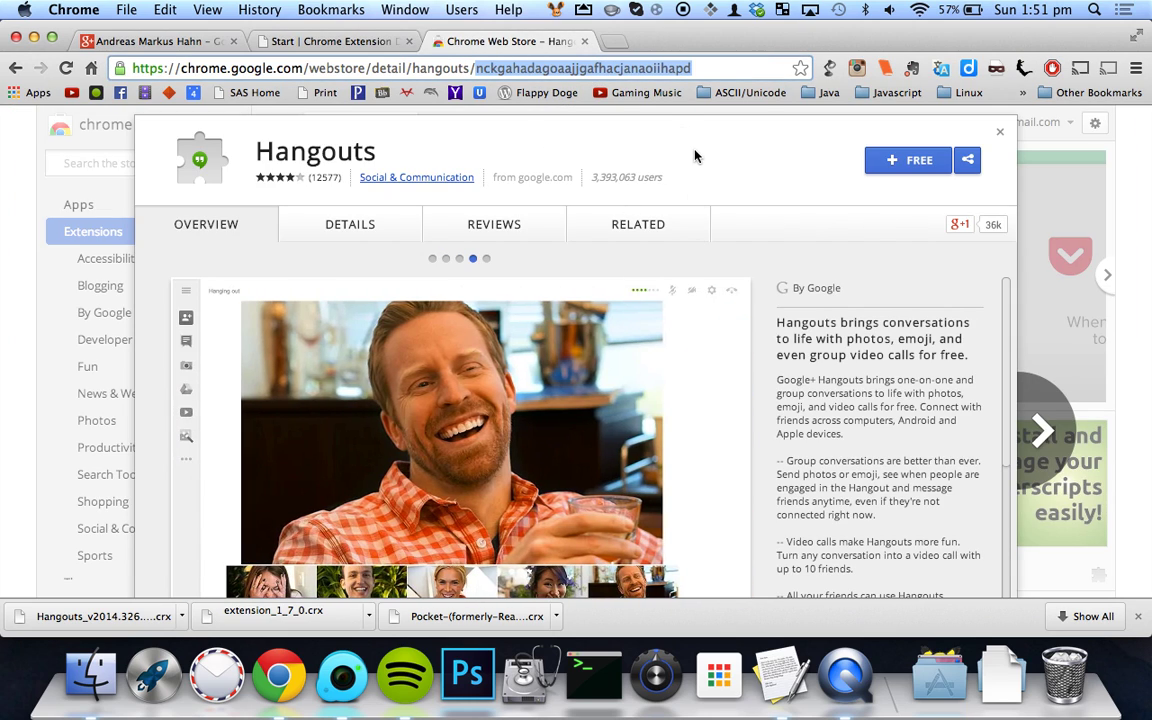
click(658, 150)
click(643, 57)
click(713, 65)
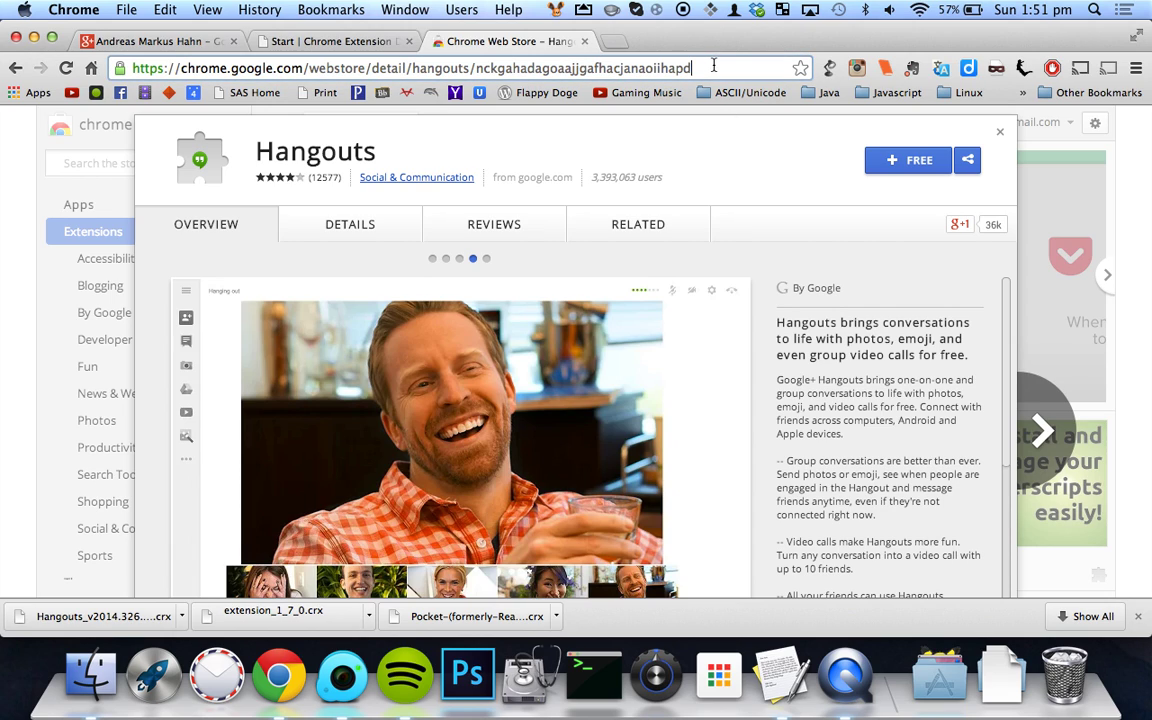
drag(693, 68, 476, 66)
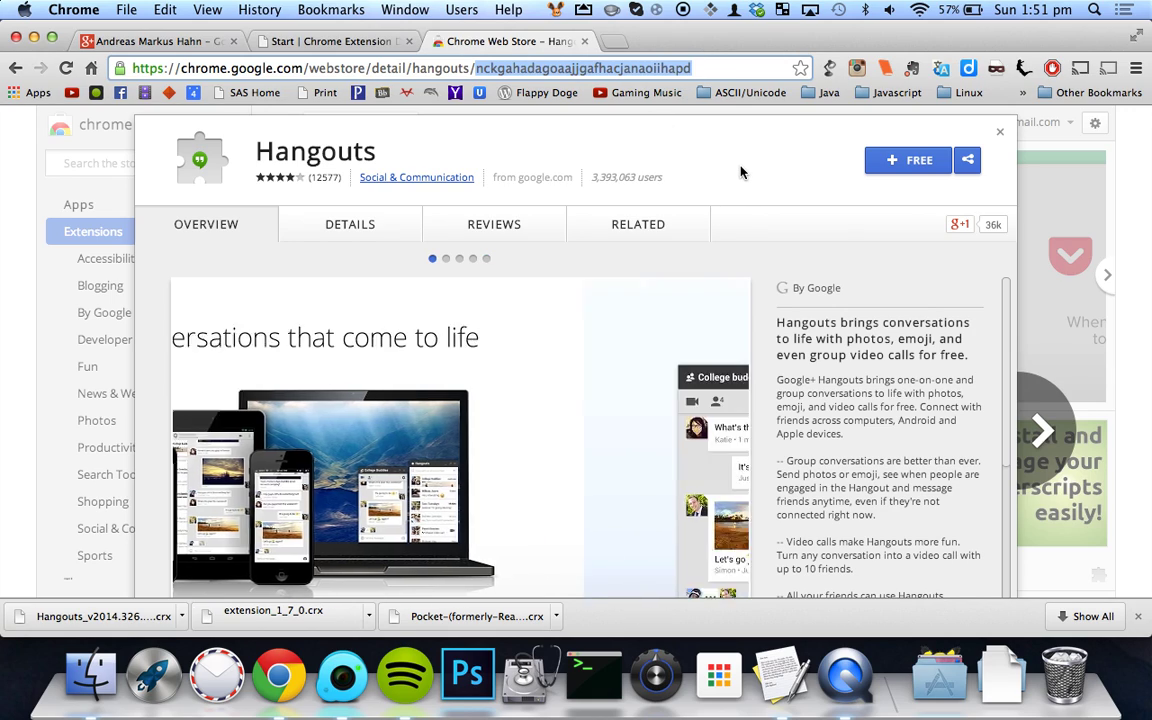
click(741, 168)
Paste the Hangouts ID over the ~~~~ placeholder and select the completed URL
click(780, 672)
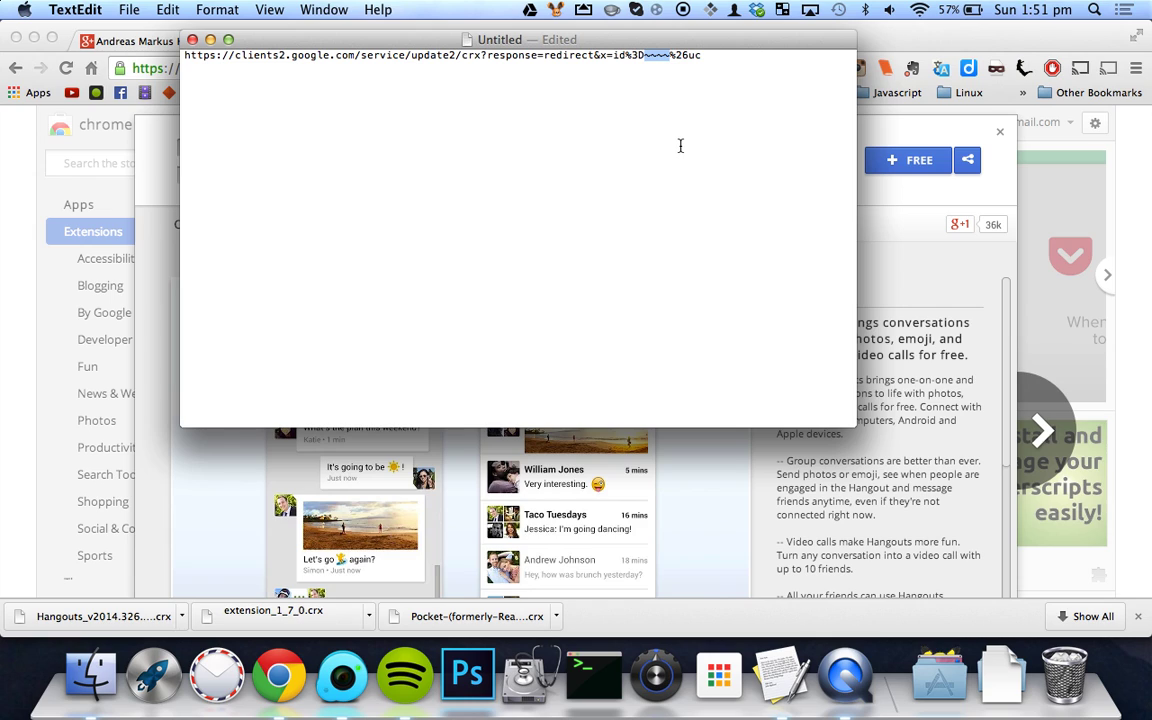
key(super+v)
key(super+a)
key(super+c)
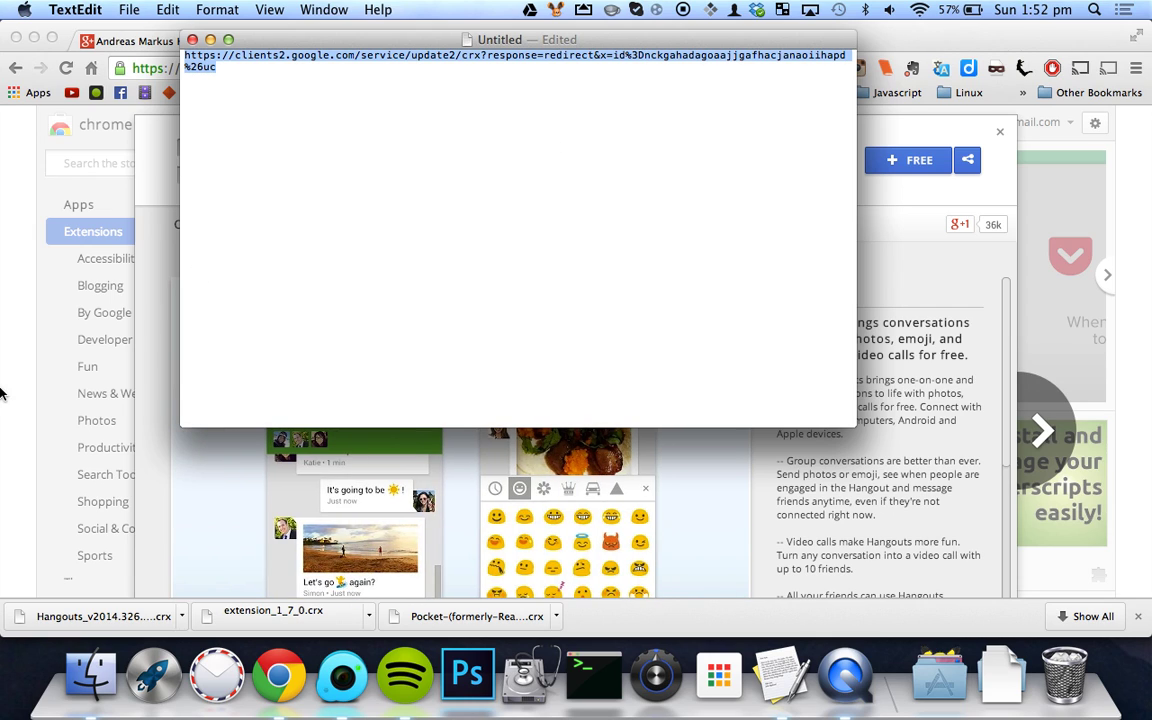
click(5, 393)
Load the completed crx URL in a new tab, dismiss the cannot-be-added warning, and close the tab
click(618, 43)
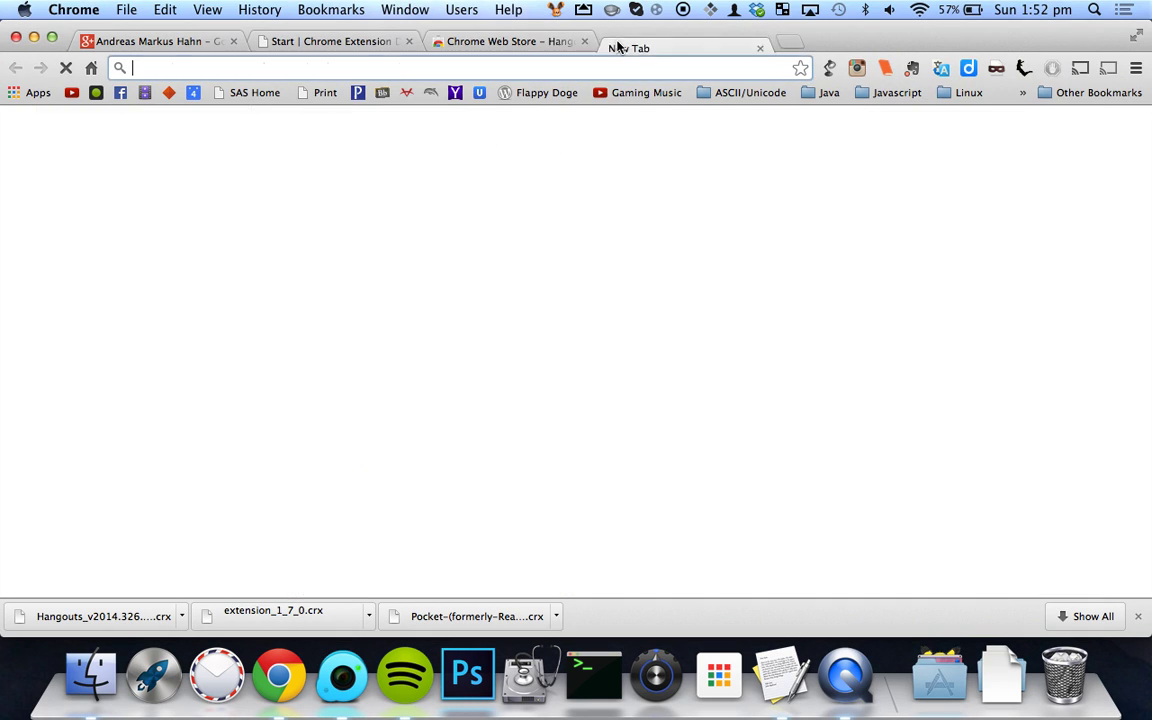
key(super+v)
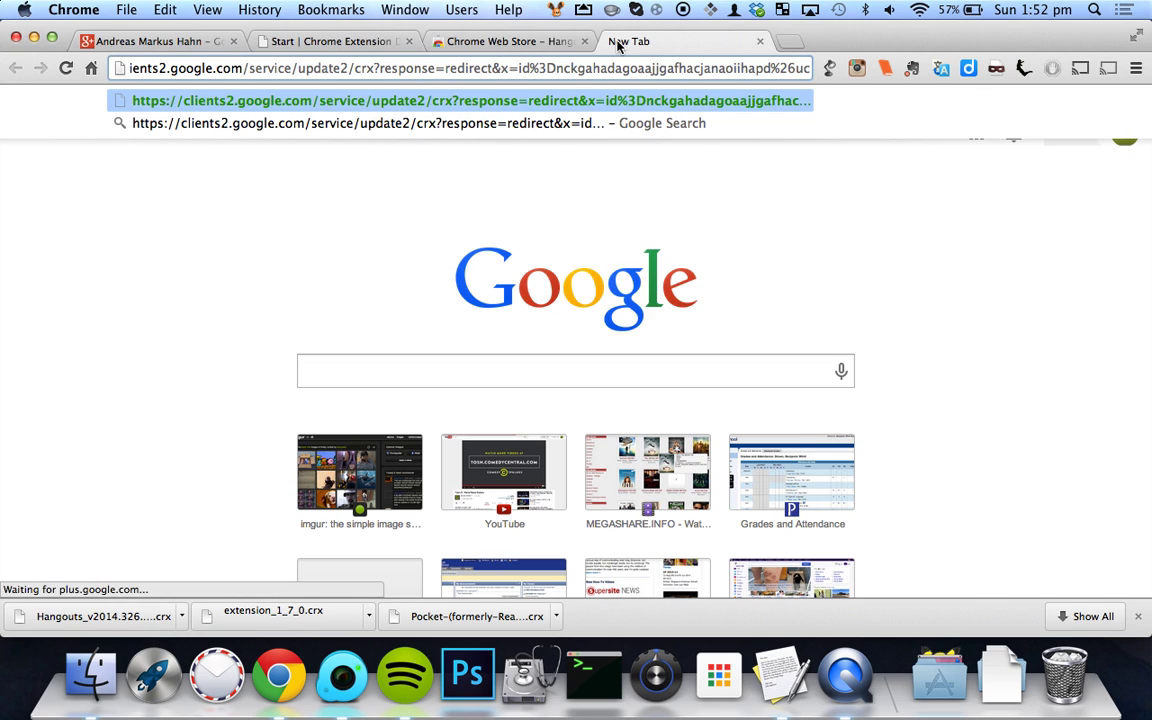
key(Return)
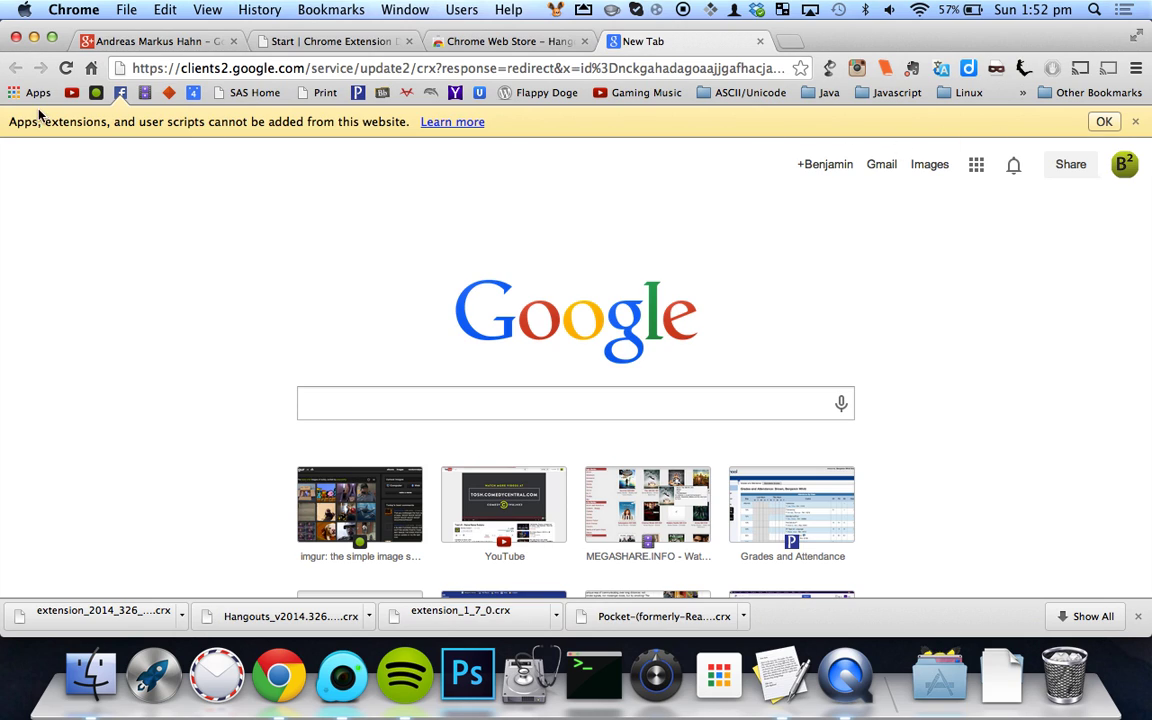
click(1103, 121)
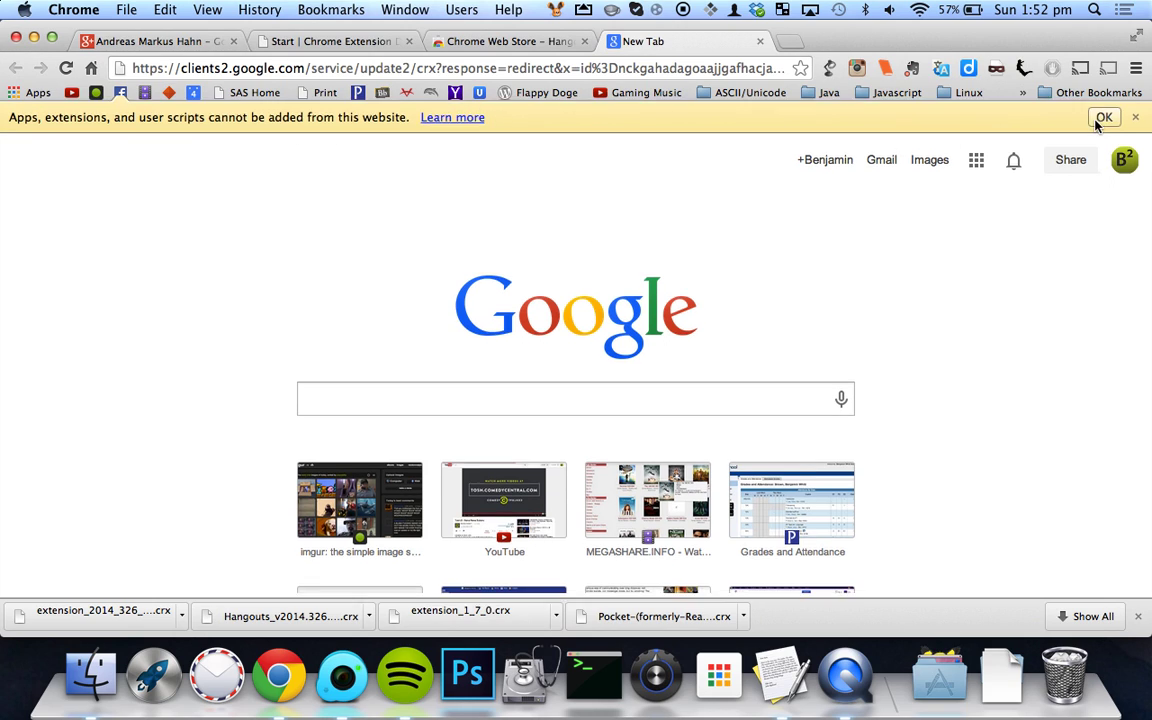
click(760, 41)
Open Chrome's Extensions page in a new tab via the menu and Settings
key(super+t)
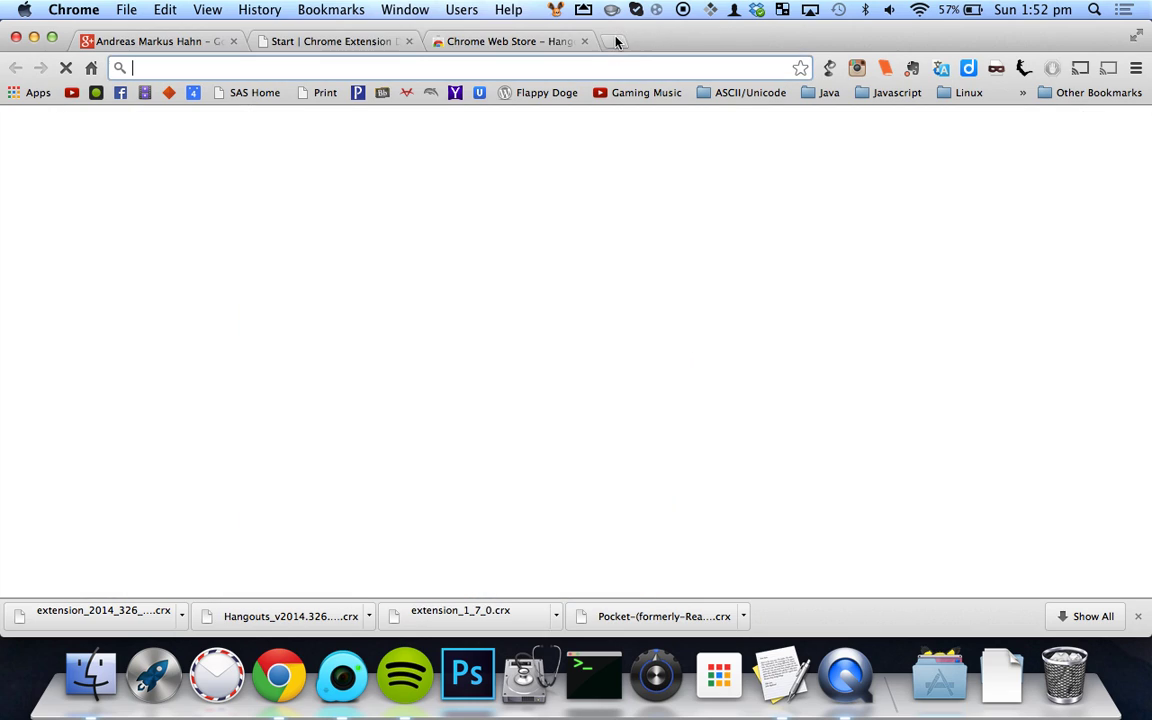
click(1136, 70)
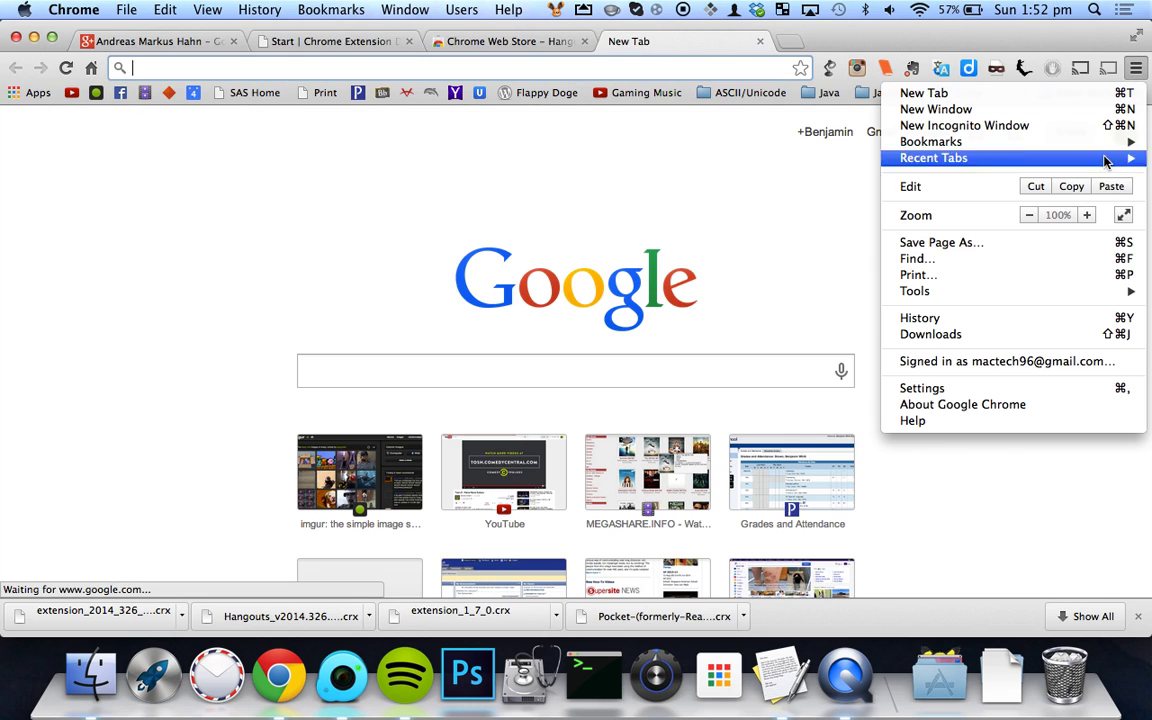
click(940, 388)
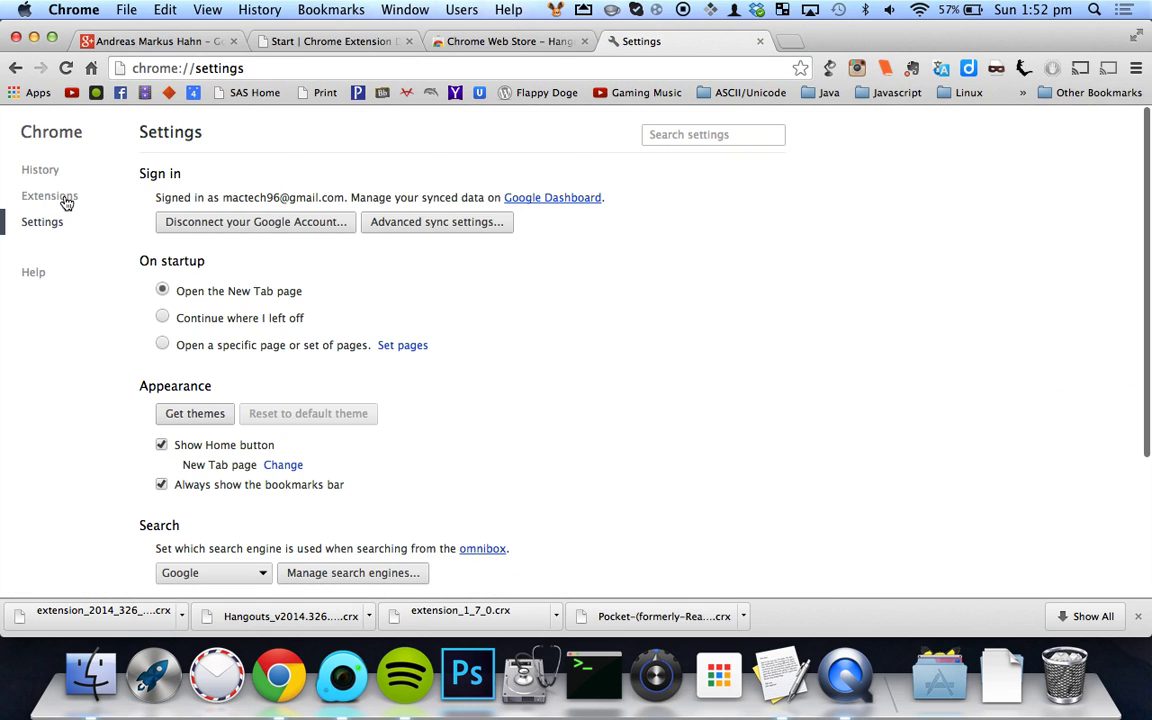
click(62, 197)
Drag the Hangouts .crx from Downloads onto the Extensions page, add it, and close the Hangouts window
click(1002, 675)
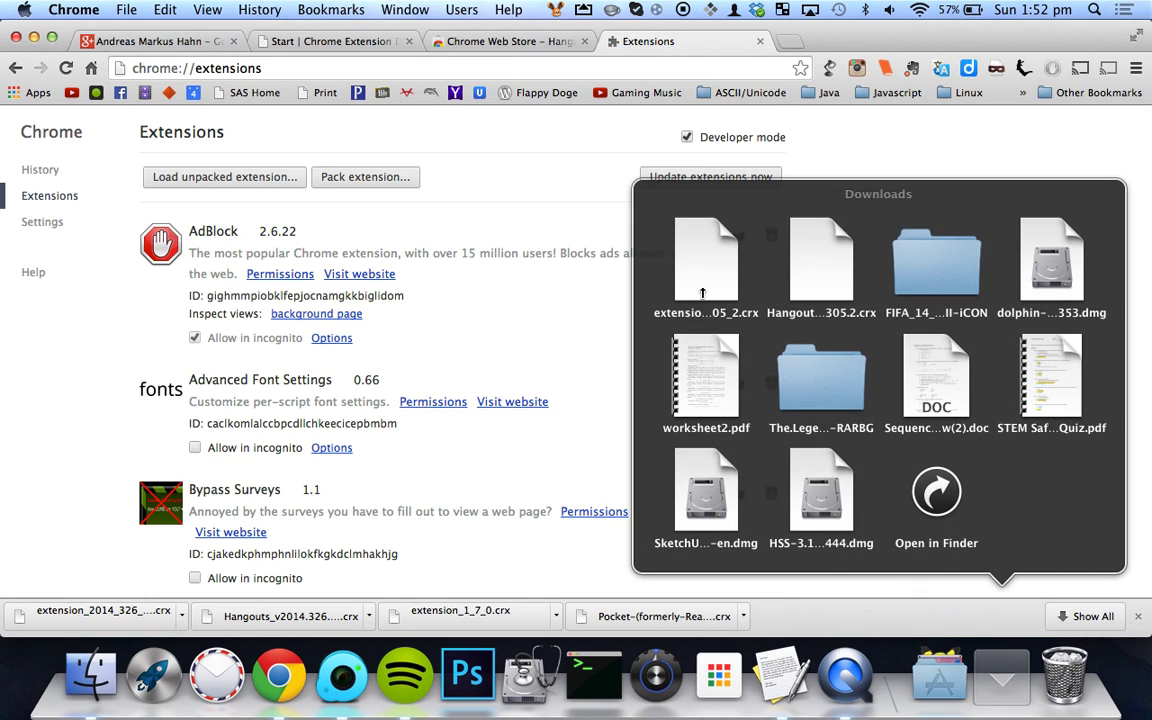
drag(732, 260, 480, 310)
click(757, 209)
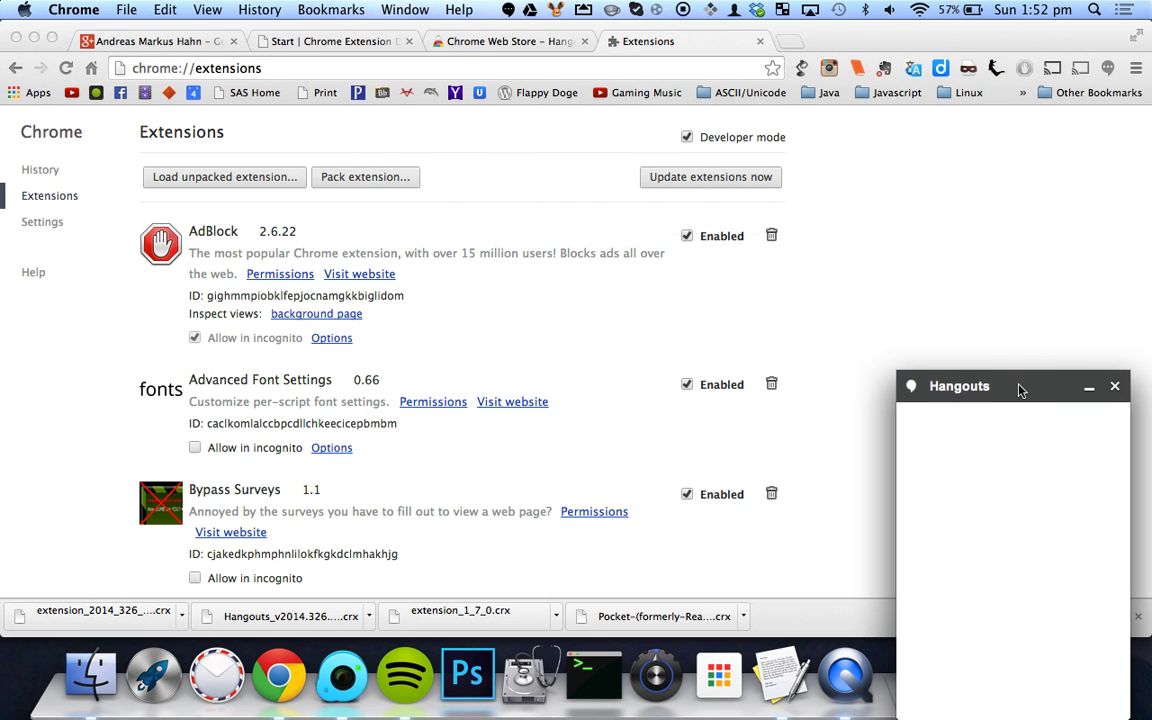
drag(1018, 388, 1016, 355)
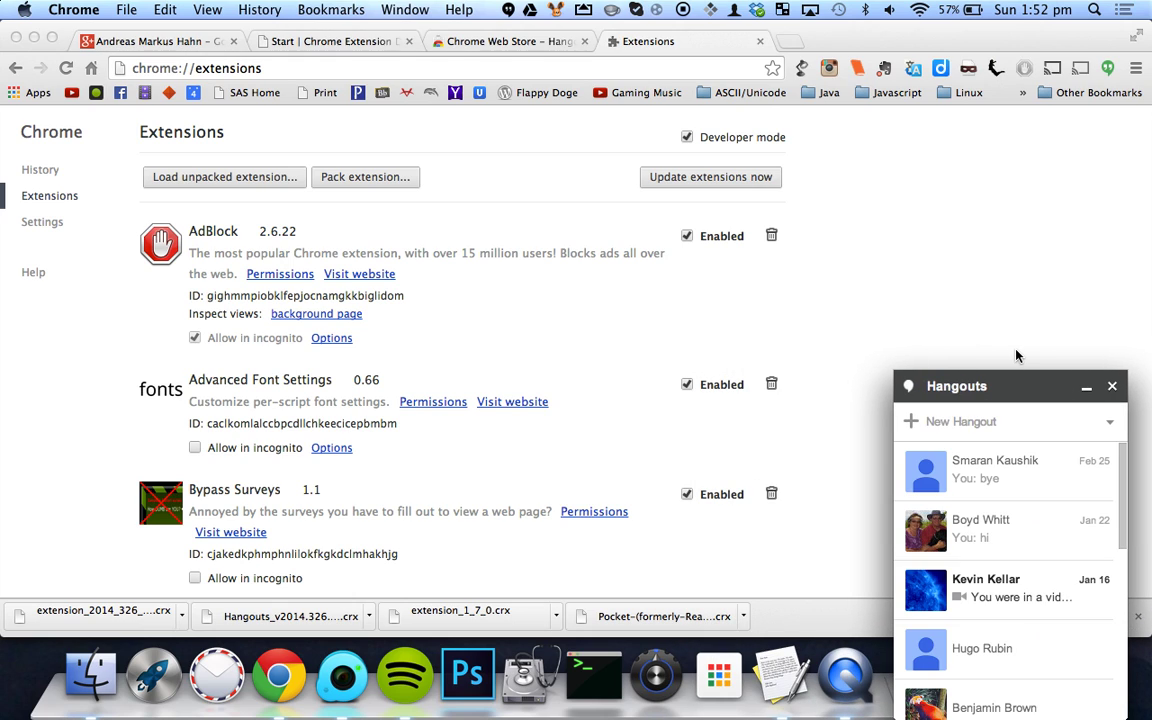
scroll(1007, 484, down, 5)
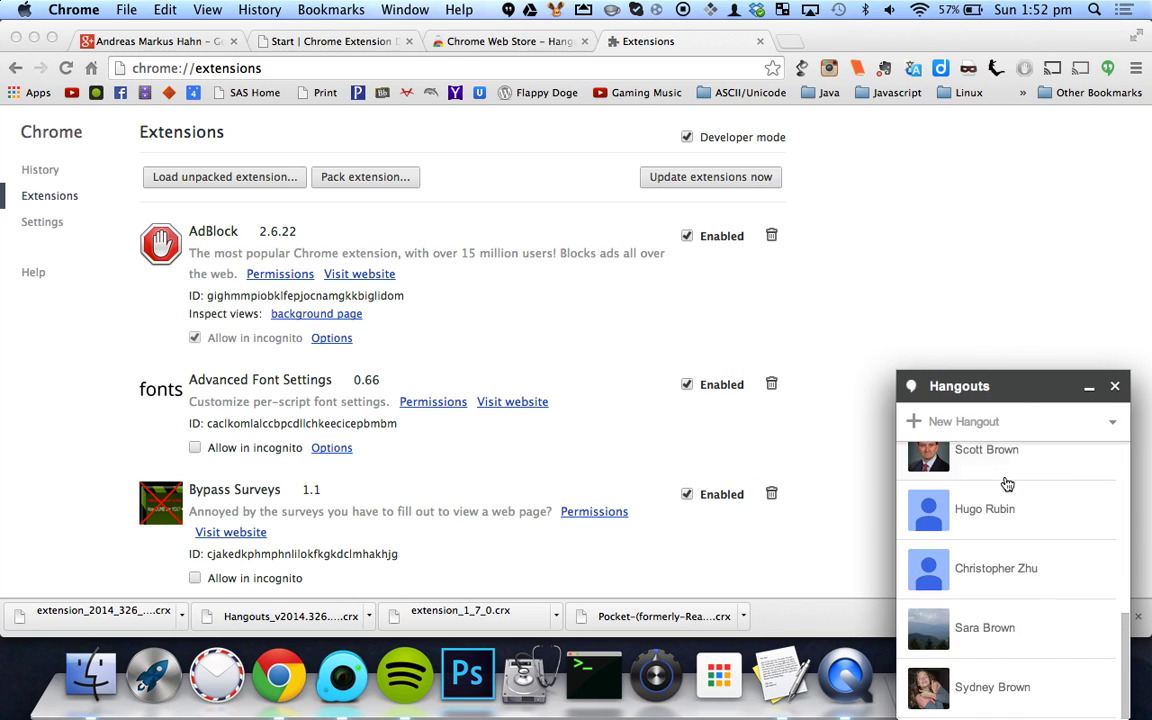
click(1112, 387)
scroll(587, 272, down, 20)
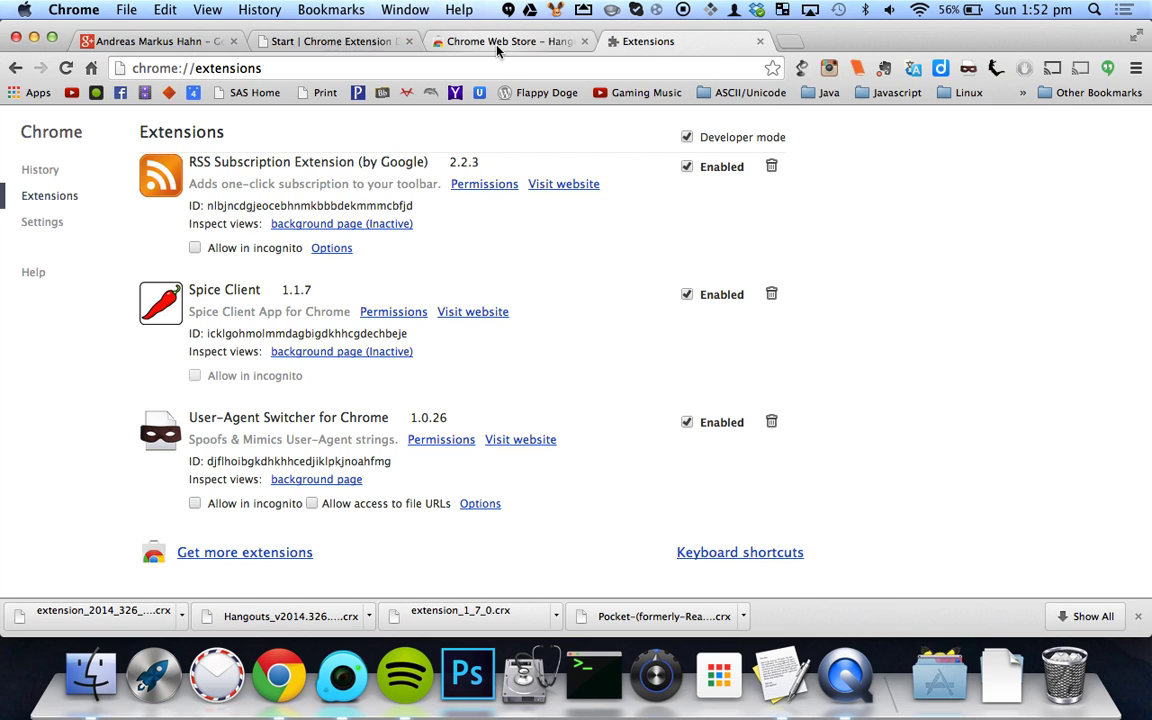
scroll(558, 258, up, 20)
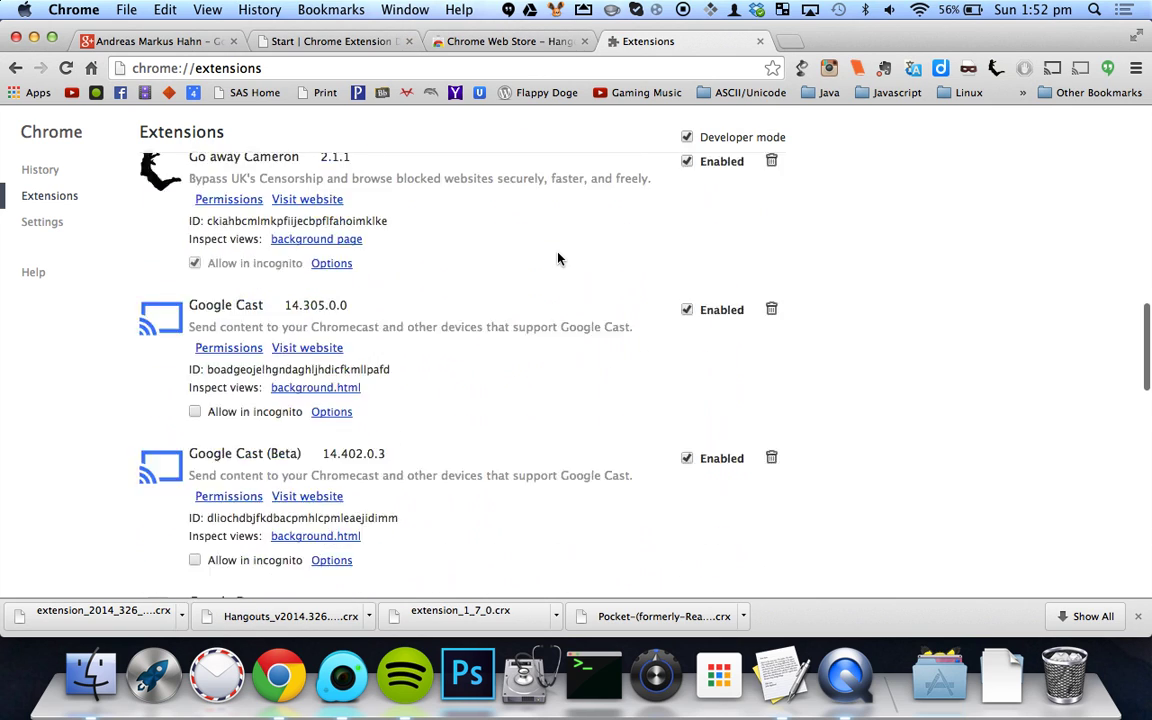
Search 'nCage' in a new tab's omnibox and open its Chrome Web Store suggestion
key(super+t)
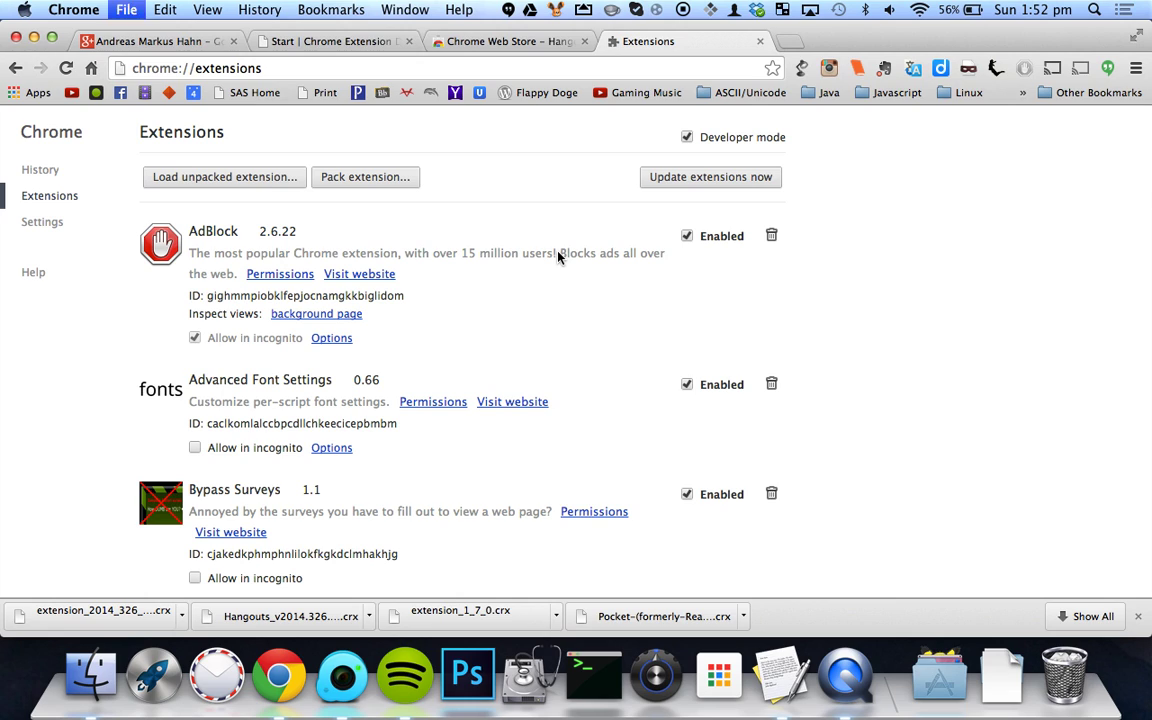
text(nCage)
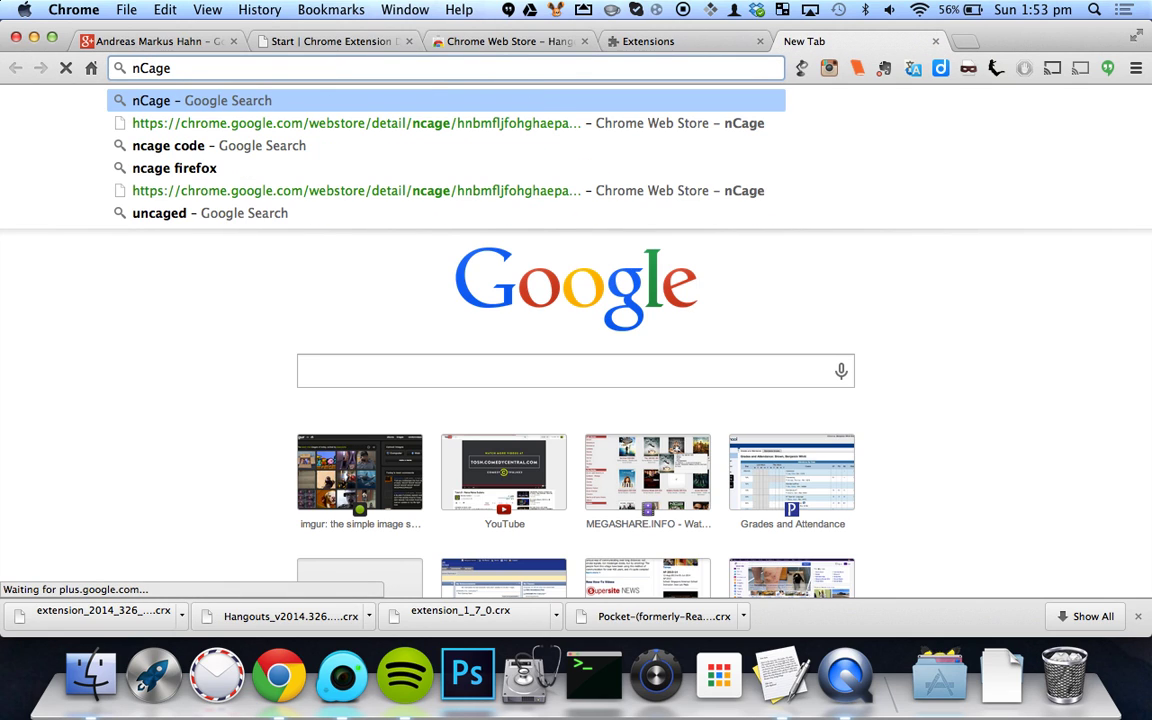
key(Down)
key(Return)
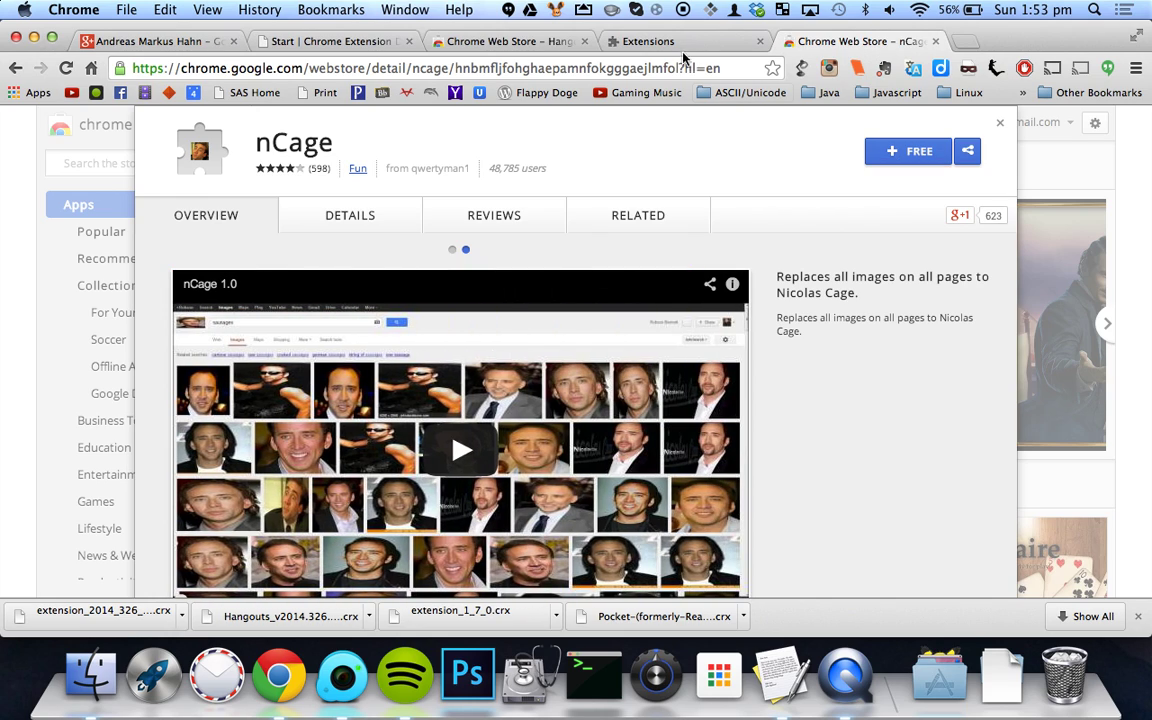
Paste the nCage extension ID into the TextEdit crx link and copy the edited link
drag(680, 67, 456, 75)
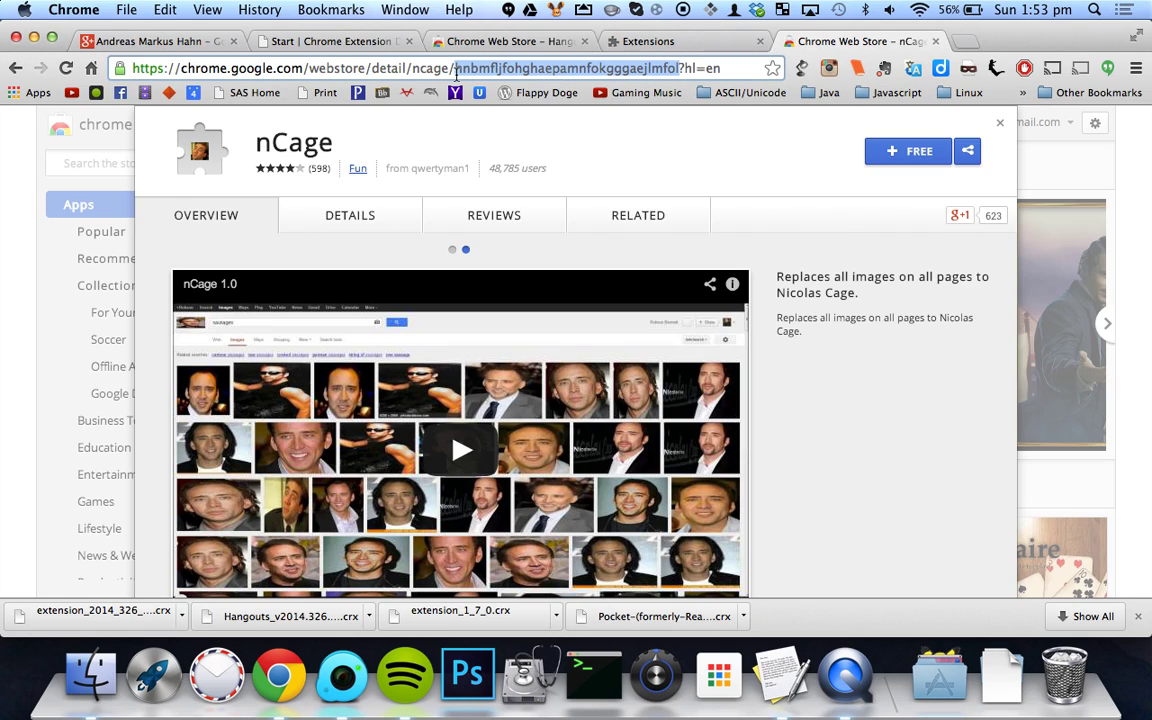
super+click(780, 672)
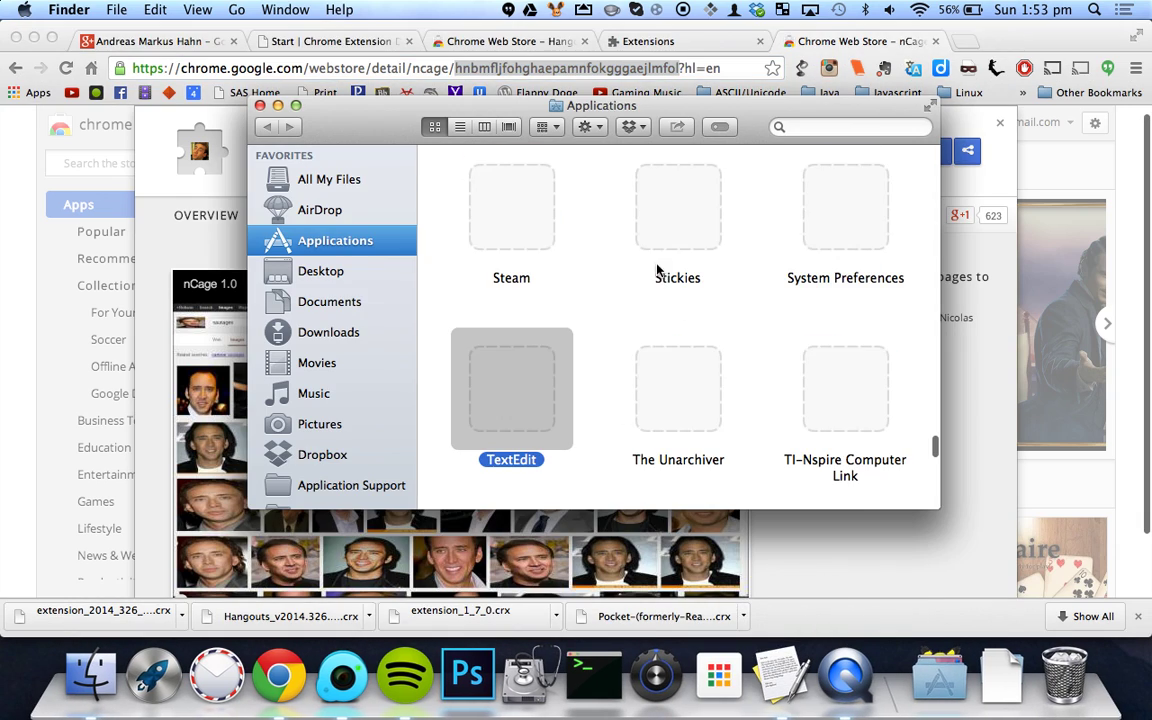
key(super+w)
click(780, 672)
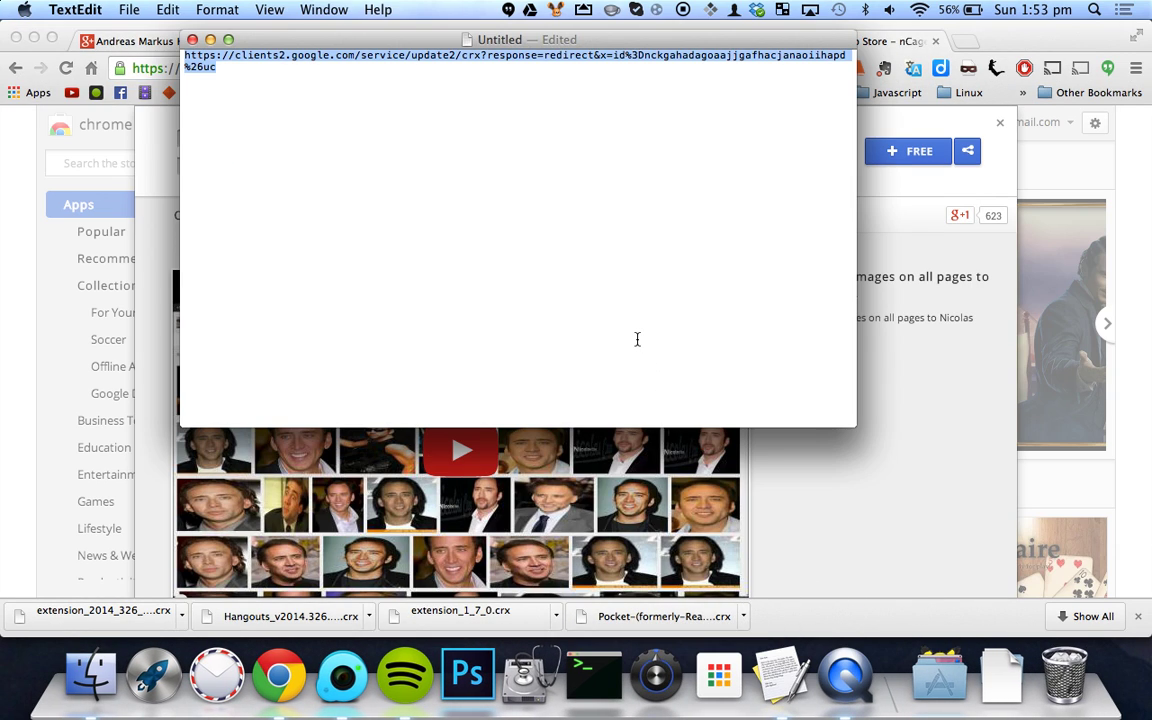
text(hnmmfljfohghaepamnfokgggaejlmfol)
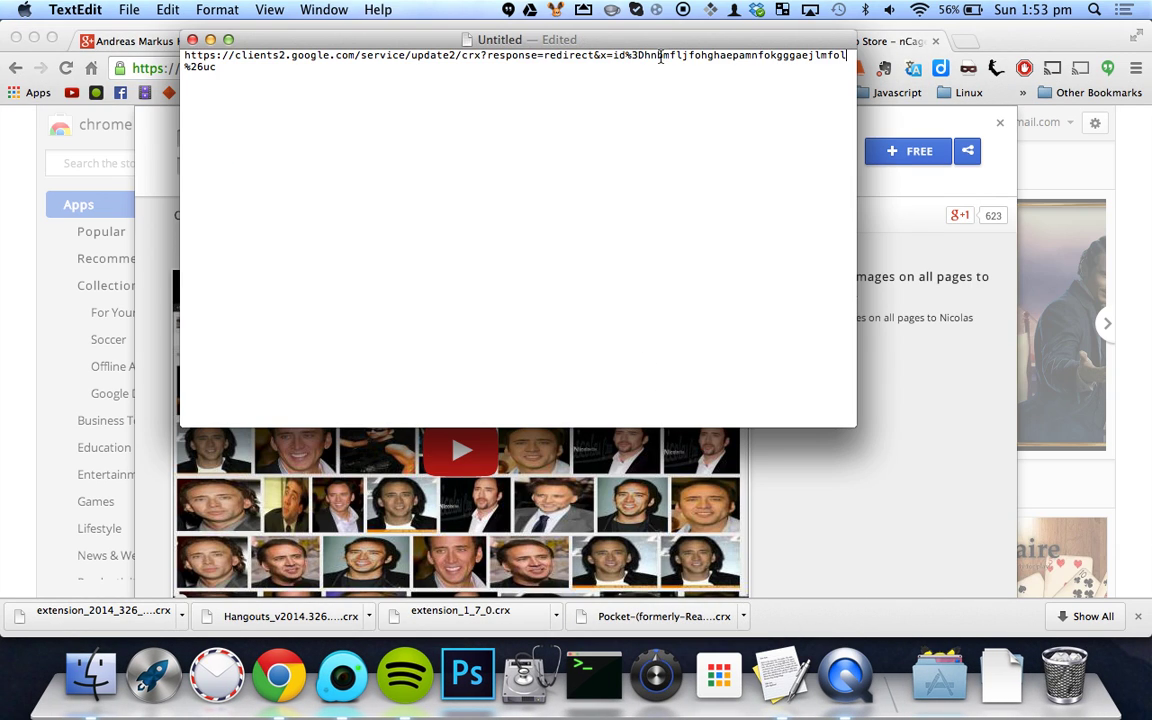
key(super+a)
key(super+c)
Load the copied nCage crx download link in Chrome's address bar
click(890, 412)
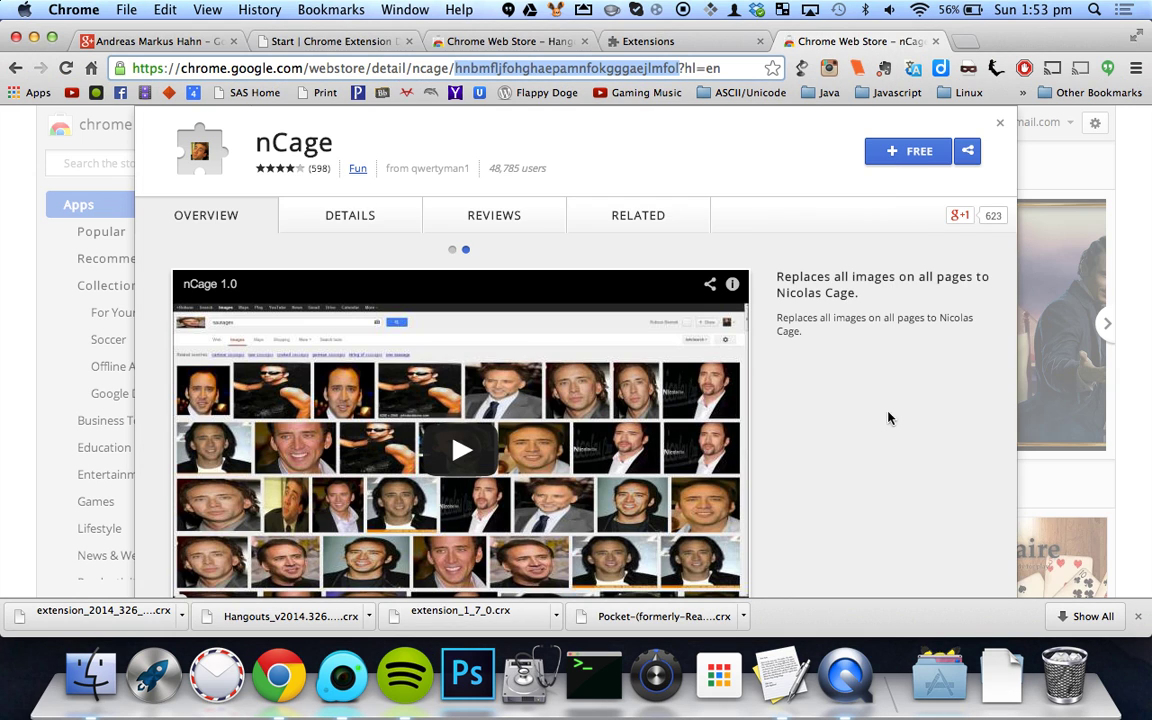
key(super+l)
key(super+v)
key(Return)
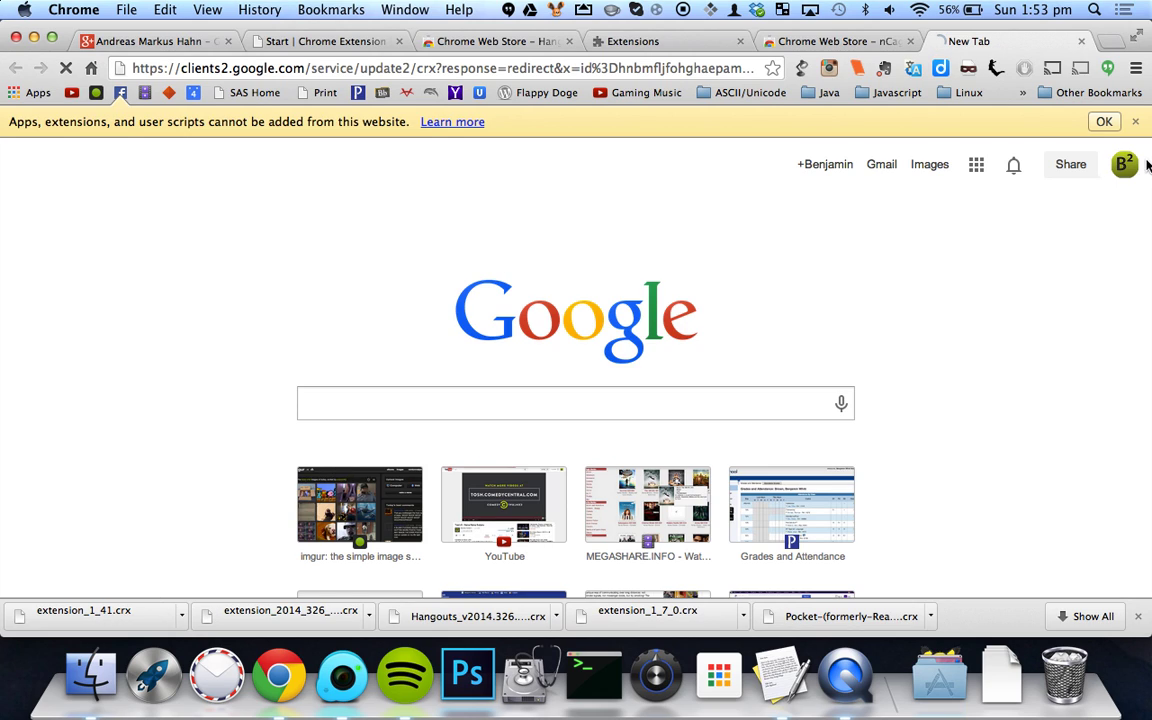
Dismiss the warning for extension_1_41.crx, glance at the downloader tab, and return to the New Tab
click(1105, 122)
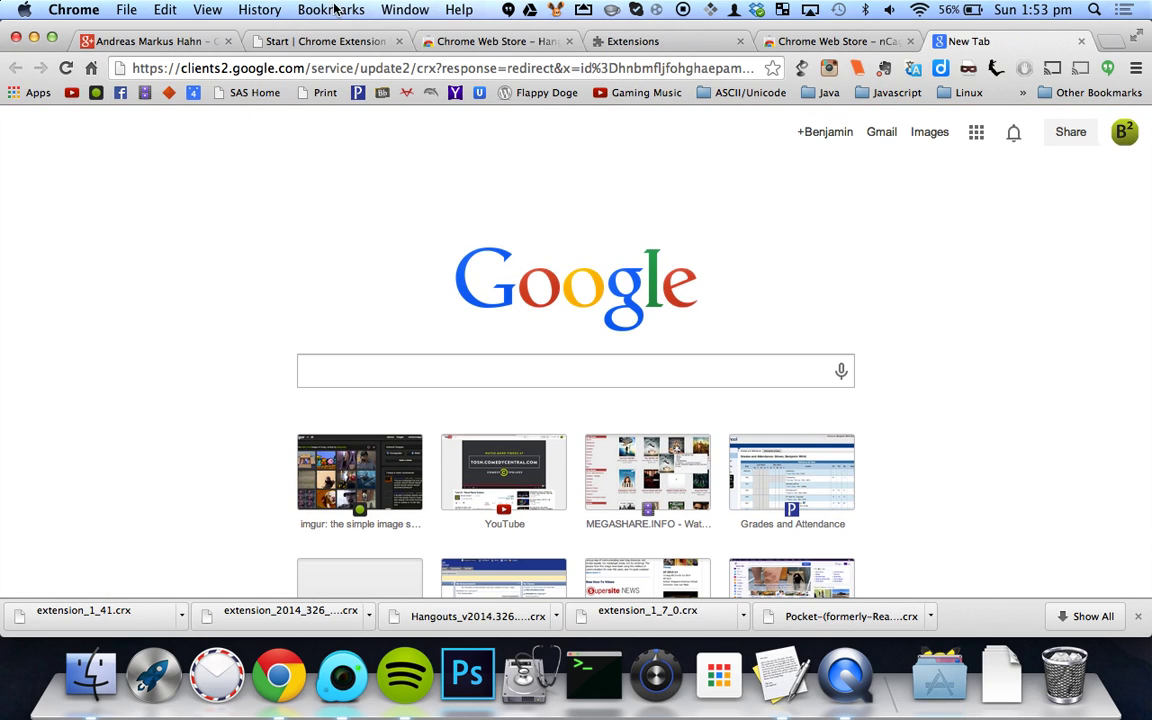
click(300, 40)
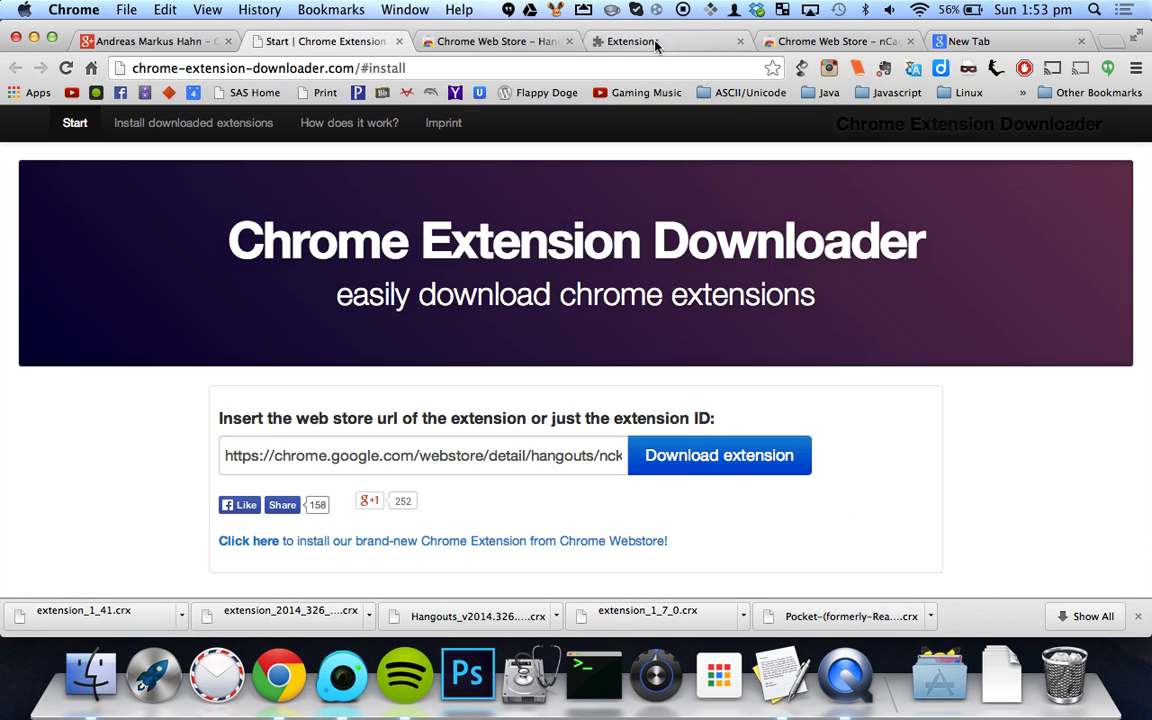
click(940, 41)
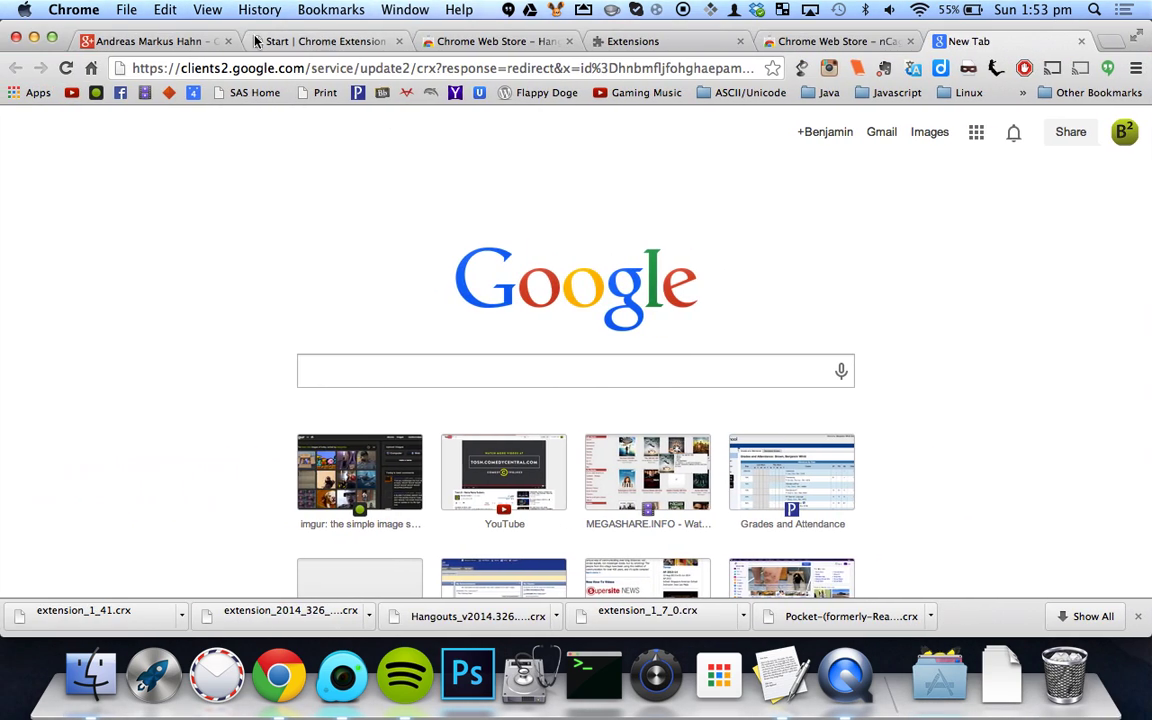